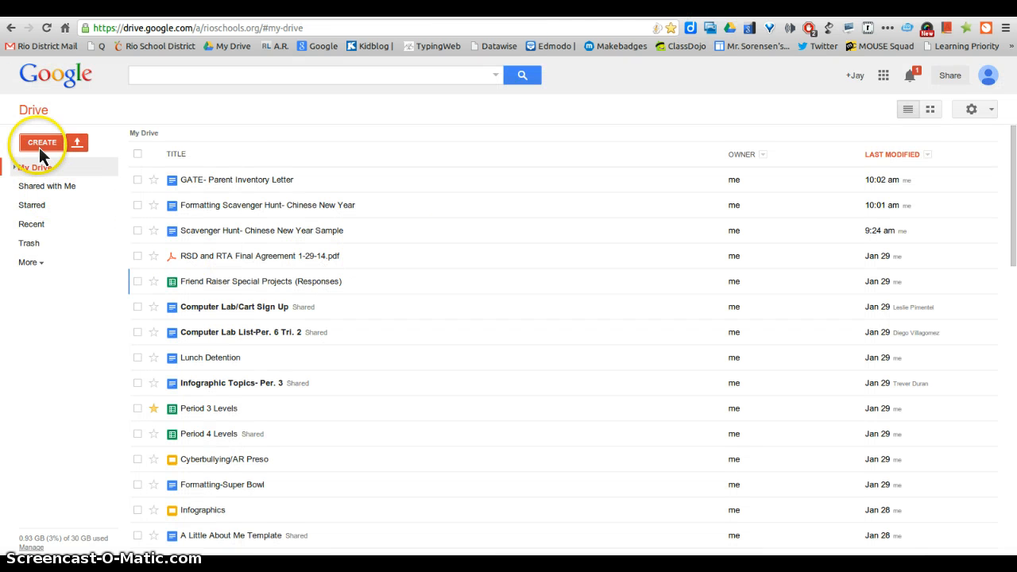
# - Create a new blank Google Doc from the Drive CREATE menu
pyautogui.click(39, 147)
pyautogui.click(81, 201)
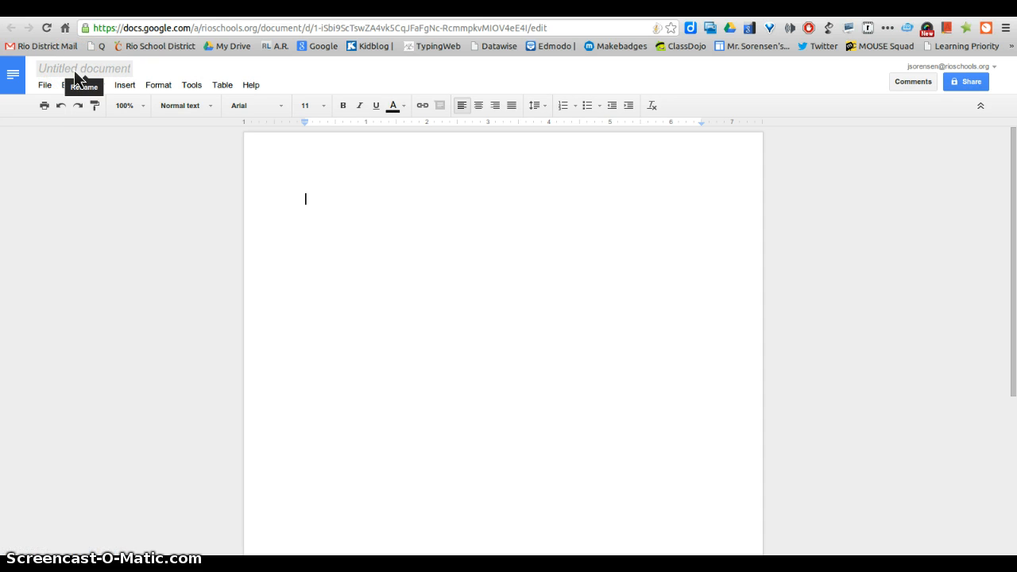
# - Rename the untitled document to 'Chinese New Year'
pyautogui.click(77, 72)
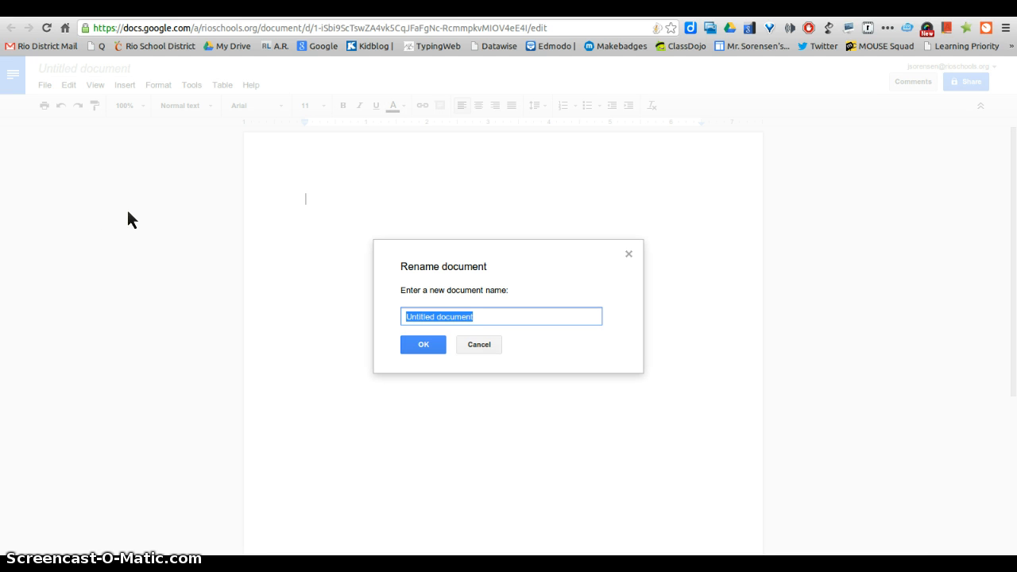
pyautogui.write('Chinses')
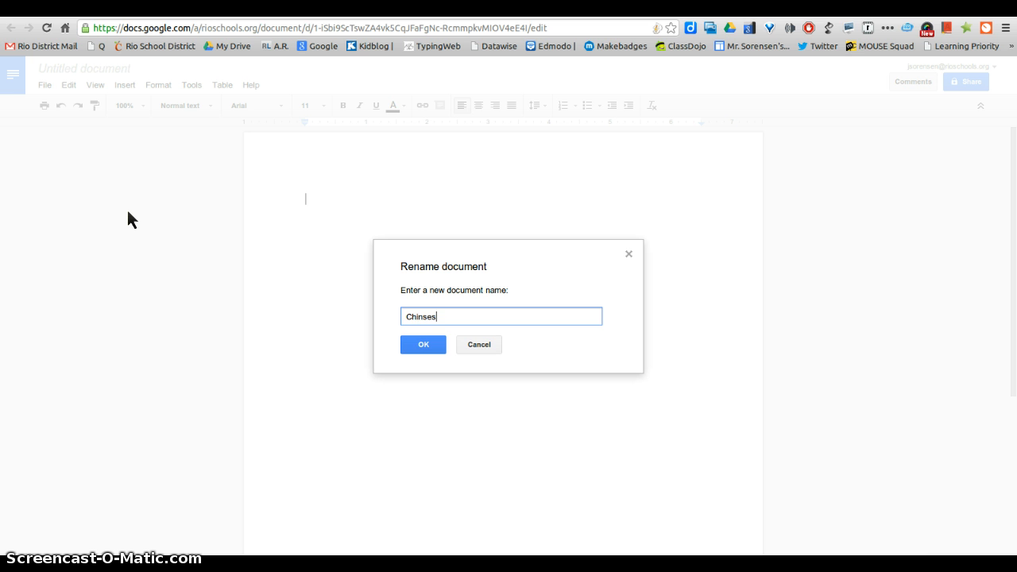
pyautogui.write('e')
pyautogui.press('BackSpace')
pyautogui.press('BackSpace')
pyautogui.press('BackSpace')
pyautogui.press('BackSpace')
pyautogui.write('ese New Year')
pyautogui.click(423, 347)
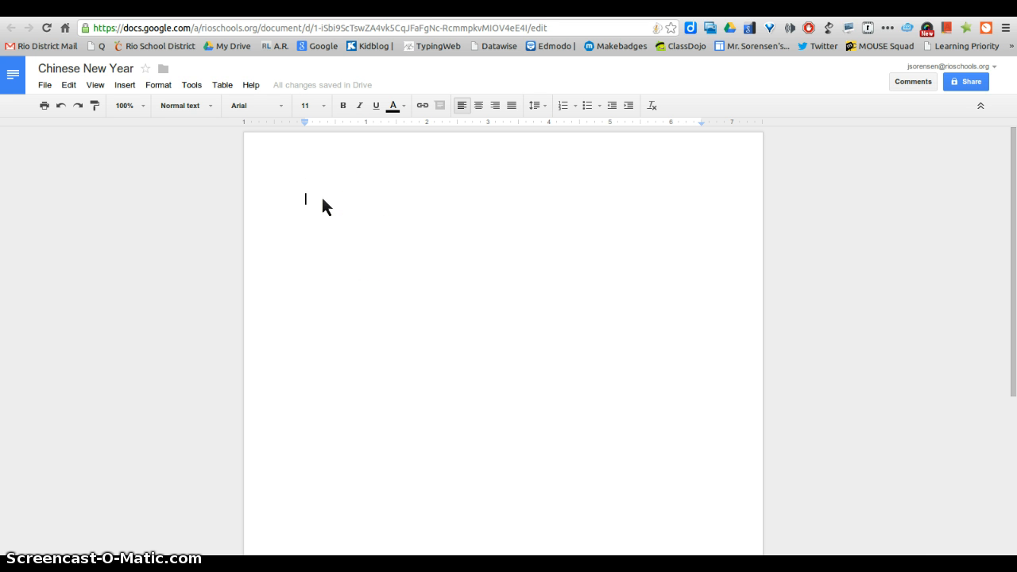
# - Type the heading lines: student name, teacher name, 'Period 4', 'January 30, 2014'
pyautogui.press('Return')
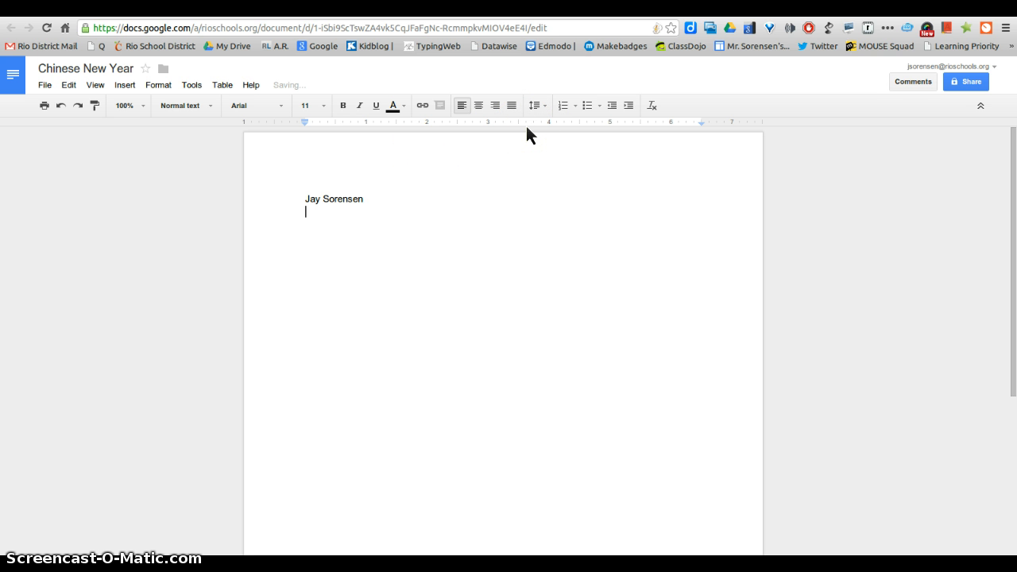
pyautogui.write('Mr. Sorensen')
pyautogui.press('Return')
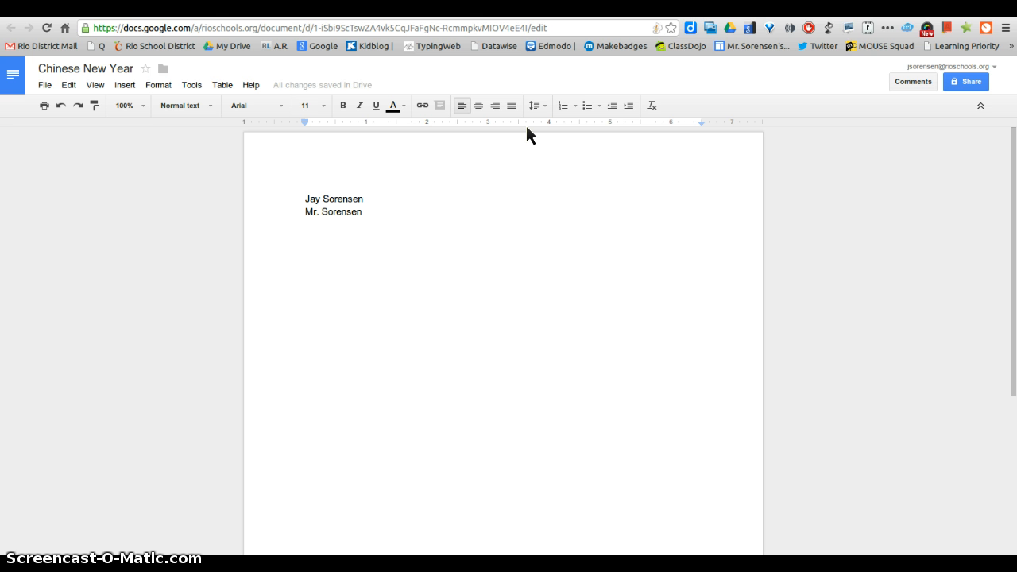
pyautogui.write('Perio')
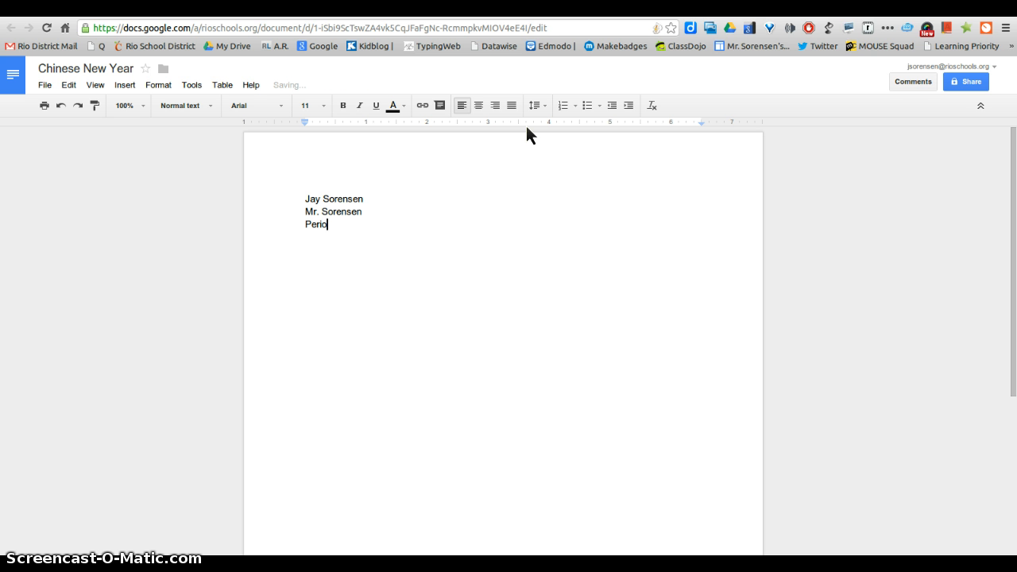
pyautogui.write('d 4')
pyautogui.press('Return')
pyautogui.write('January 30, 2014')
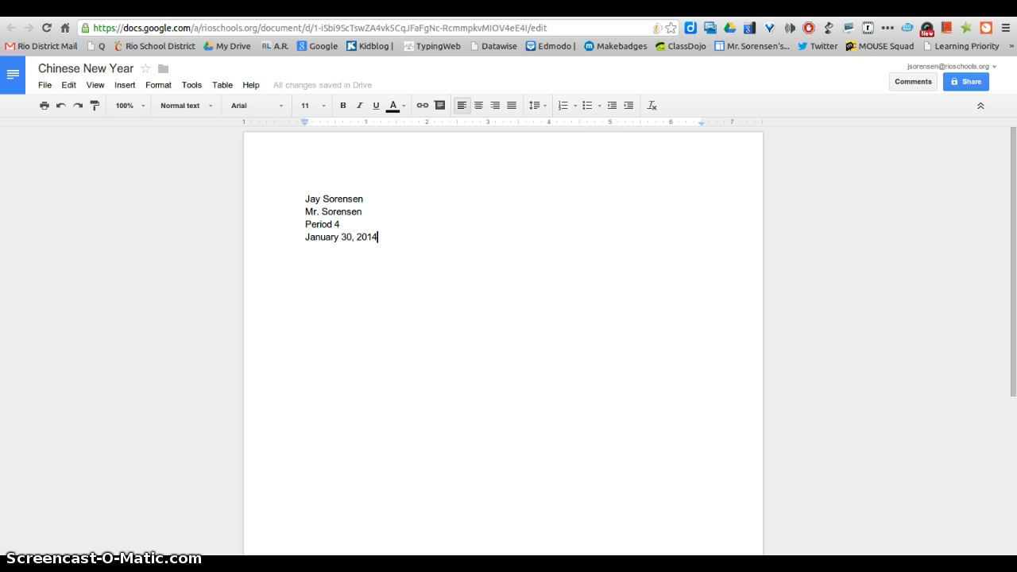
# - Open the Infoplease Chinese New Year article linked in the scavenger hunt document
pyautogui.hotkey('ctrl', 'Tab')
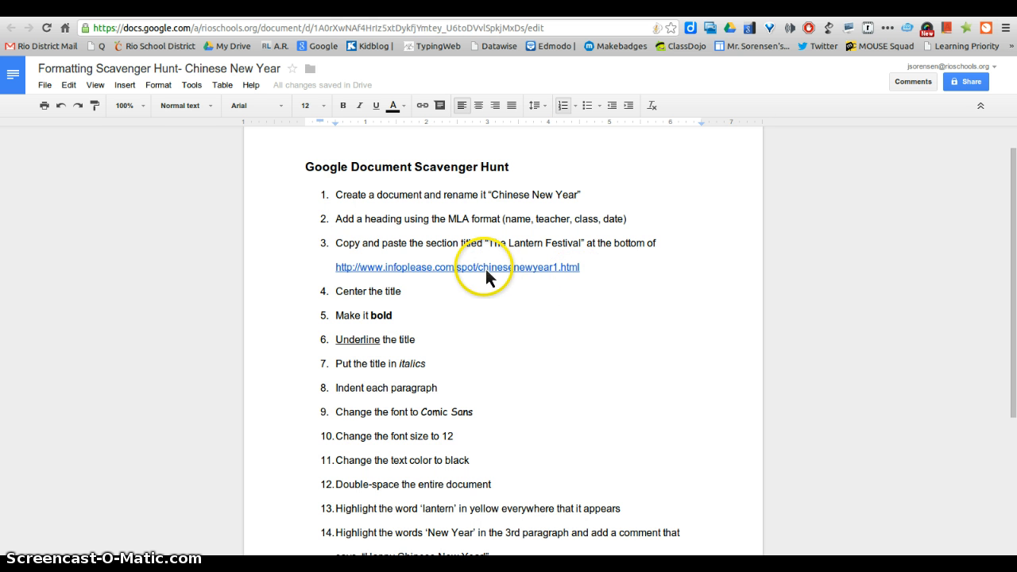
pyautogui.click(486, 271)
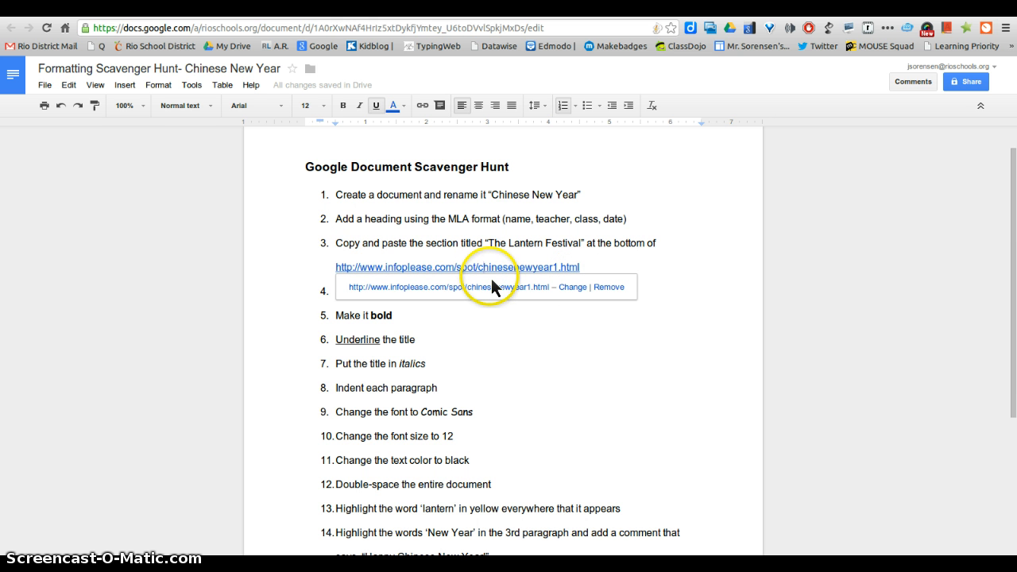
pyautogui.click(492, 287)
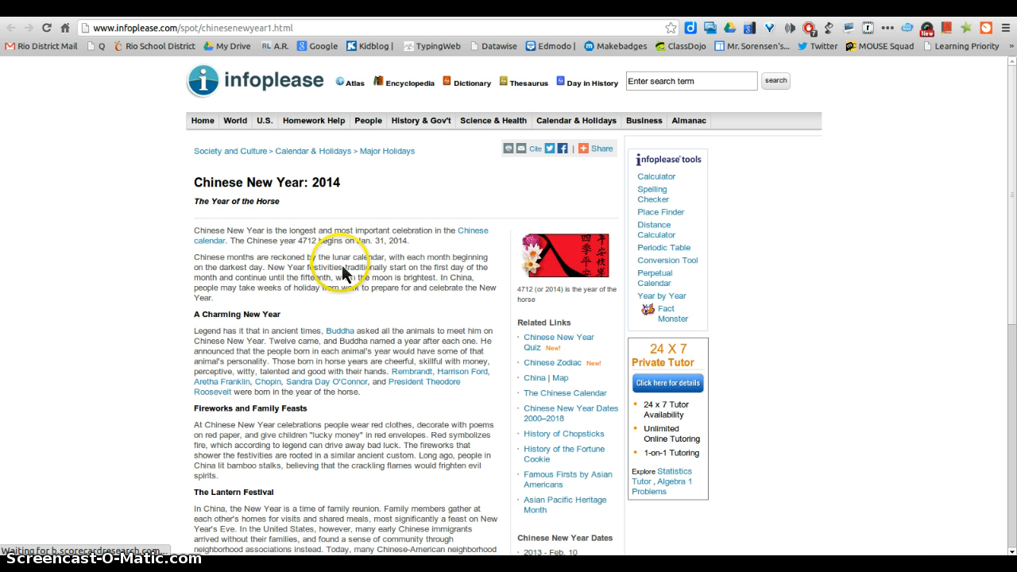
# - Copy the three Lantern Festival paragraphs from Infoplease and return to the Chinese New Year doc
pyautogui.scroll(-1, 343, 274)
pyautogui.click(249, 203)
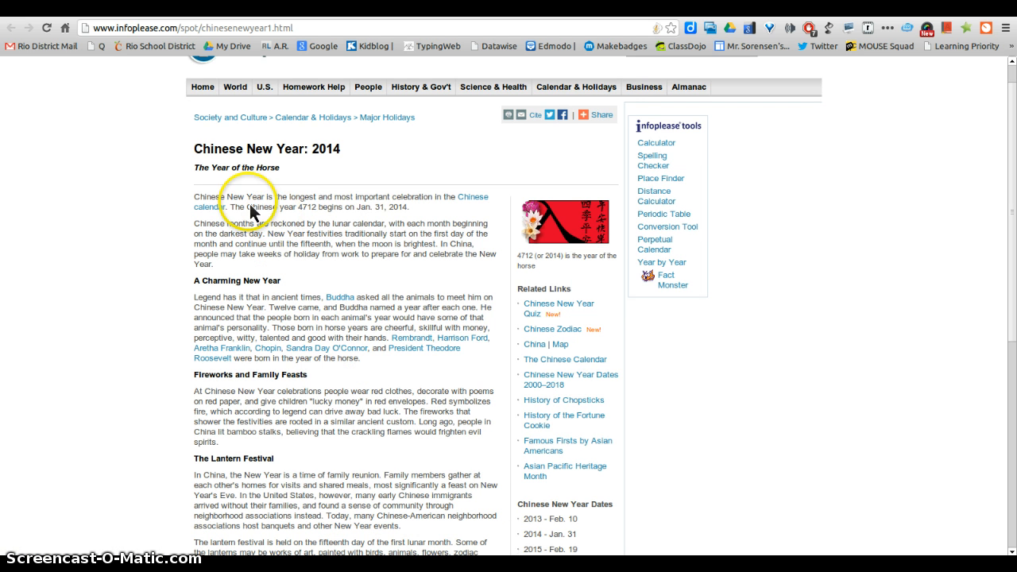
pyautogui.click(312, 322)
pyautogui.scroll(-1, 314, 323)
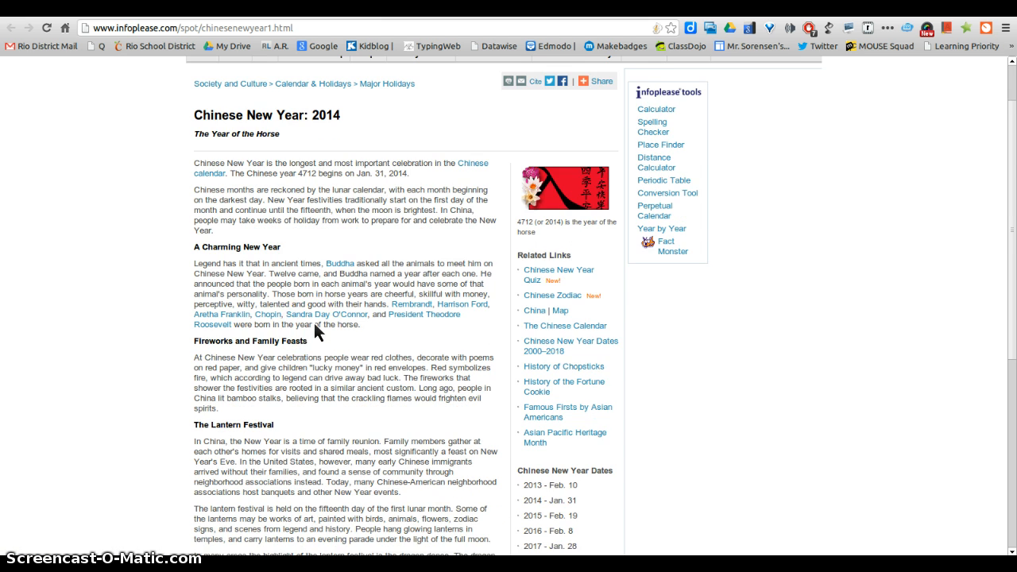
pyautogui.scroll(-4, 310, 341)
pyautogui.click(307, 342)
pyautogui.click(209, 338)
pyautogui.scroll(-1, 208, 338)
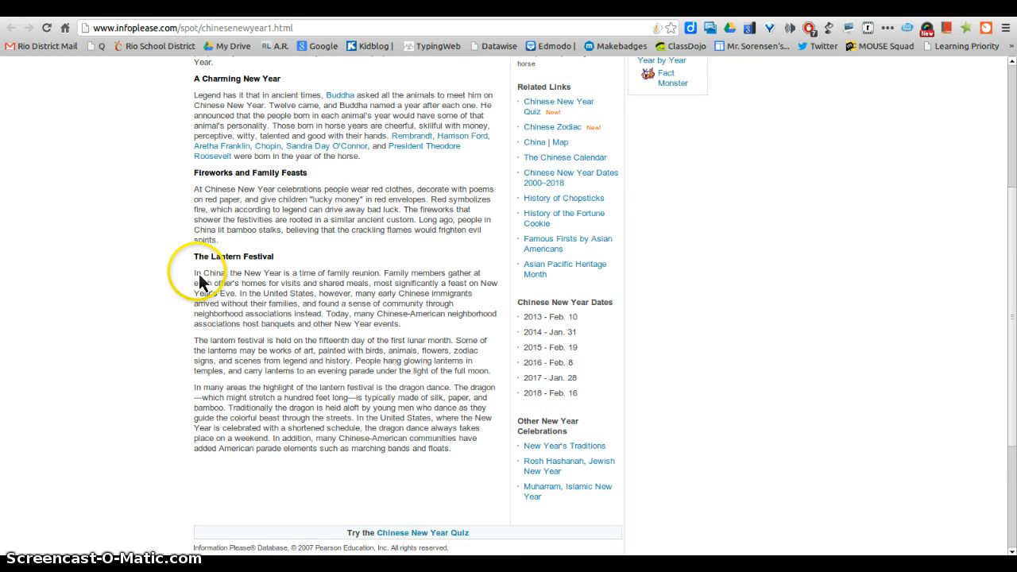
pyautogui.moveTo(196, 278); pyautogui.dragTo(471, 455)
pyautogui.hotkey('ctrl', 'c')
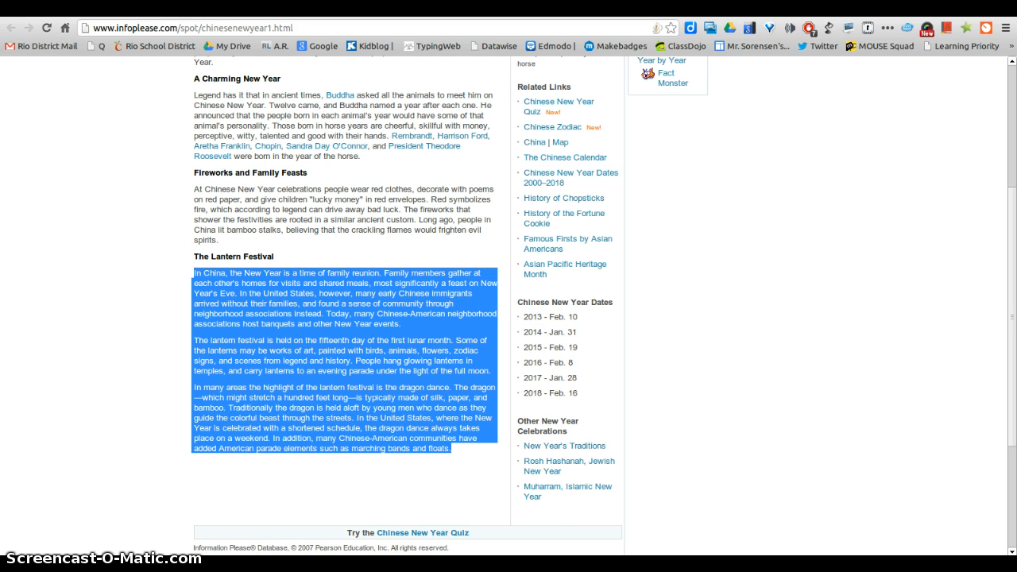
pyautogui.hotkey('ctrl', 'Tab')
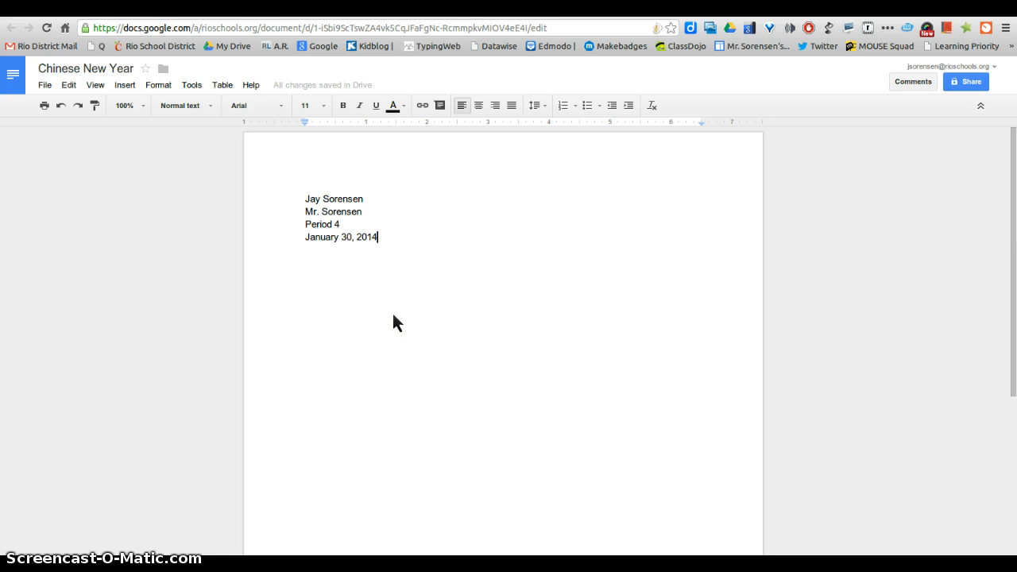
# - Paste the Lantern Festival paragraphs below the heading, leaving an empty line after the date
pyautogui.press('Return')
pyautogui.press('Return')
pyautogui.press('Return')
pyautogui.rightClick(347, 309)
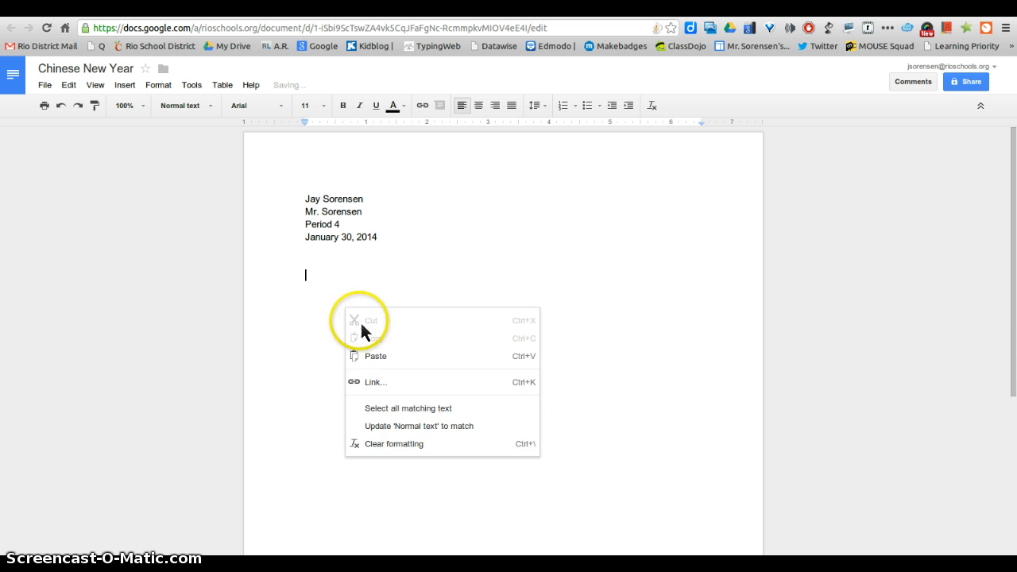
pyautogui.click(379, 356)
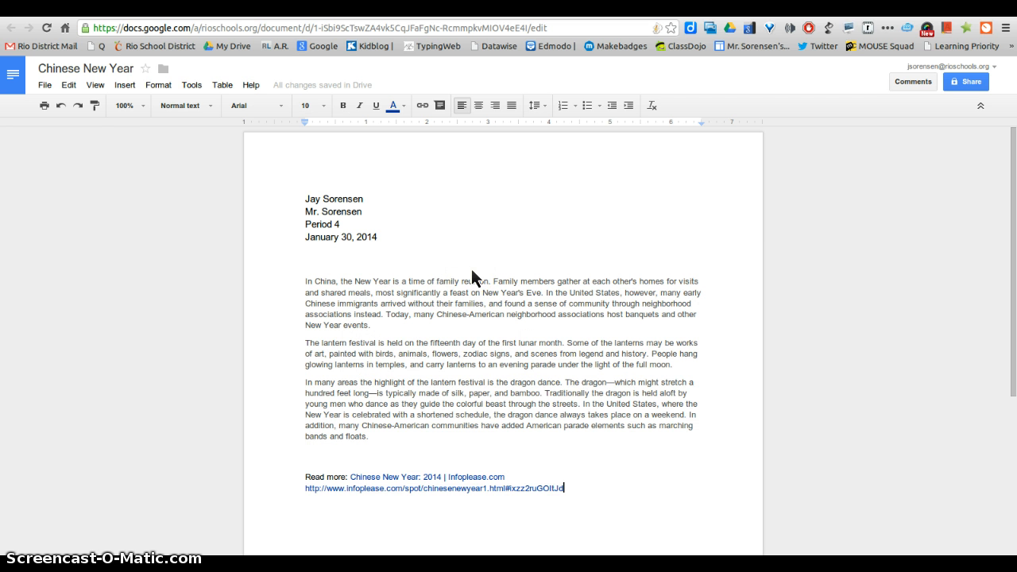
pyautogui.click(482, 272)
pyautogui.click(487, 251)
pyautogui.click(309, 196)
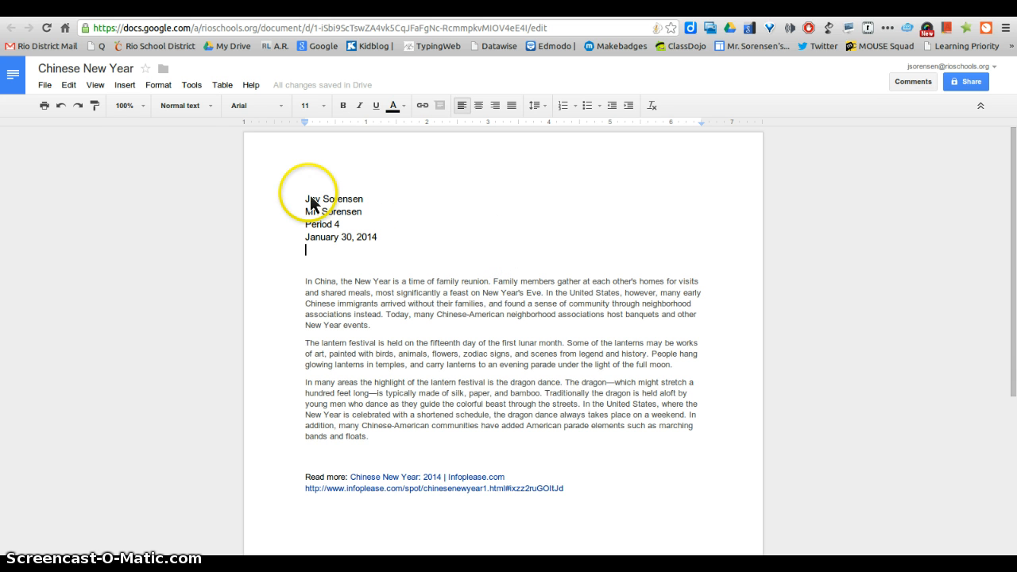
pyautogui.press('Return')
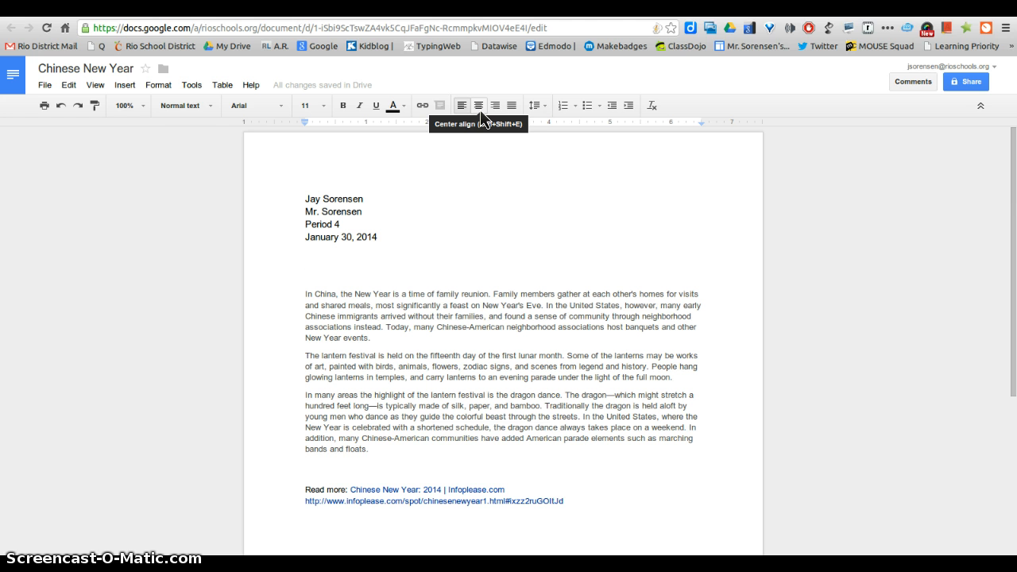
# - Add the centred title 'The Lantern Festival' above the pasted paragraphs
pyautogui.write('The Lan')
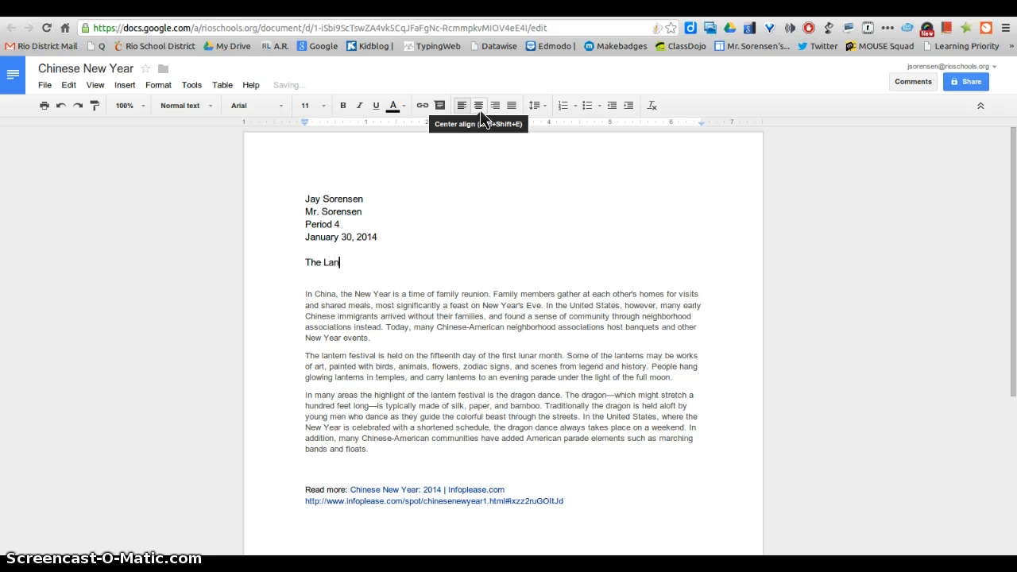
pyautogui.write('tern Festival')
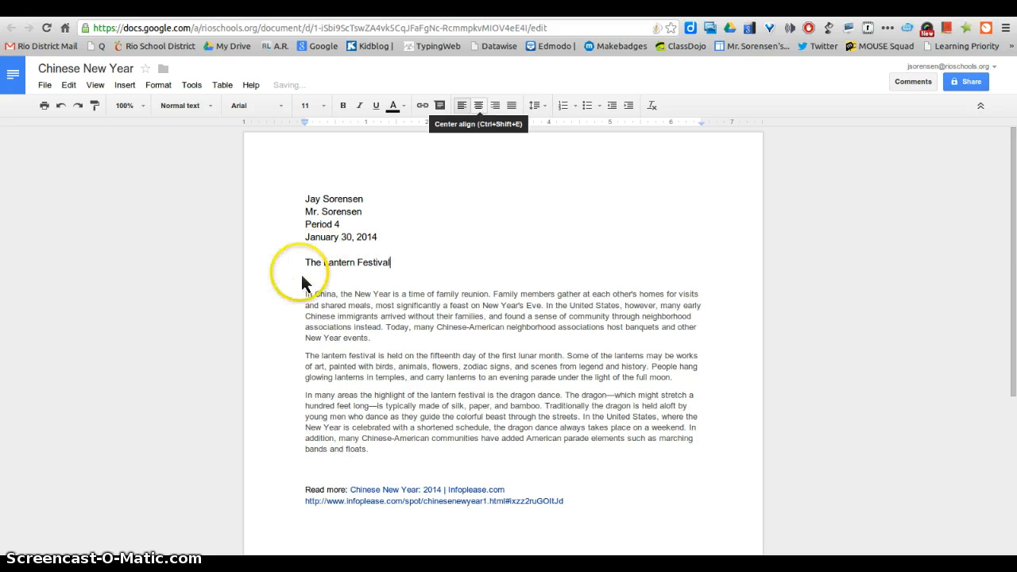
pyautogui.click(307, 263)
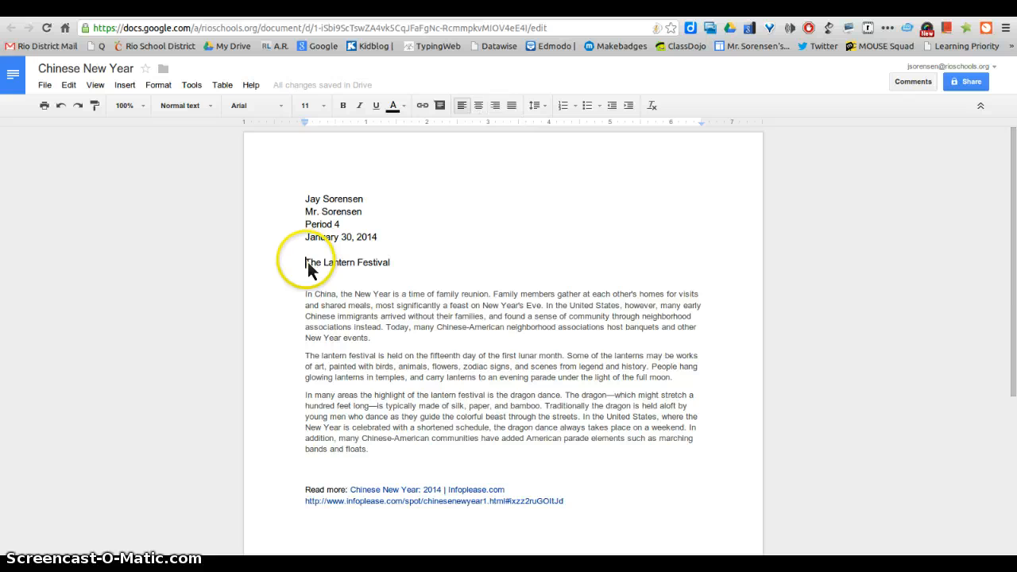
pyautogui.click(479, 107)
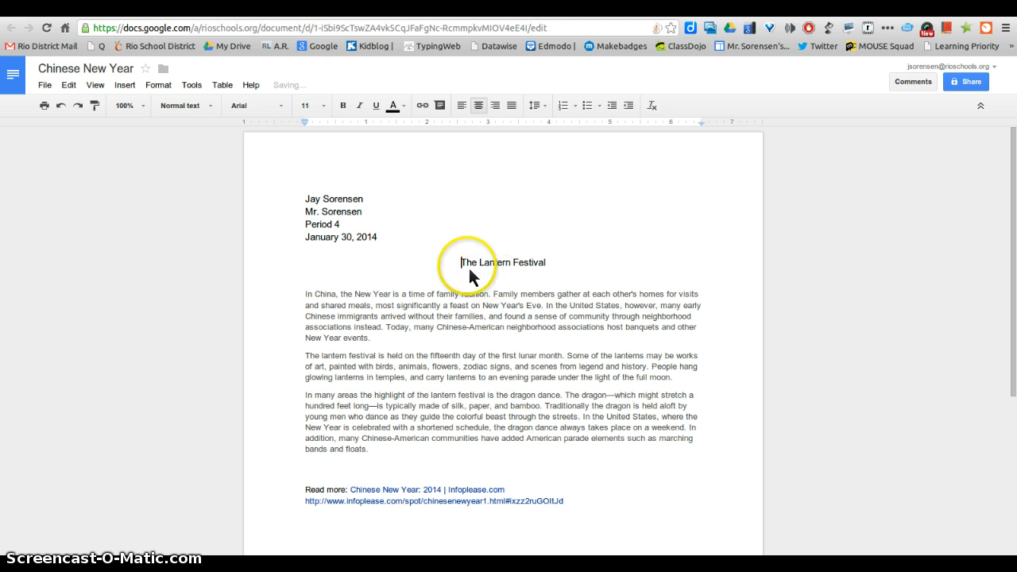
# - Make 'The Lantern Festival' title bold, underlined and italic
pyautogui.moveTo(461, 262); pyautogui.dragTo(546, 262)
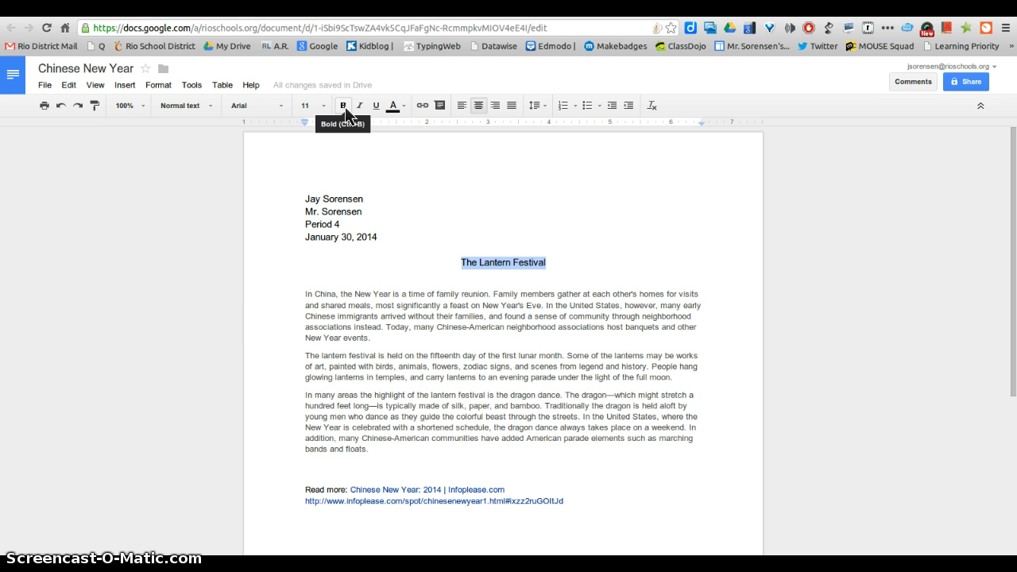
pyautogui.click(345, 107)
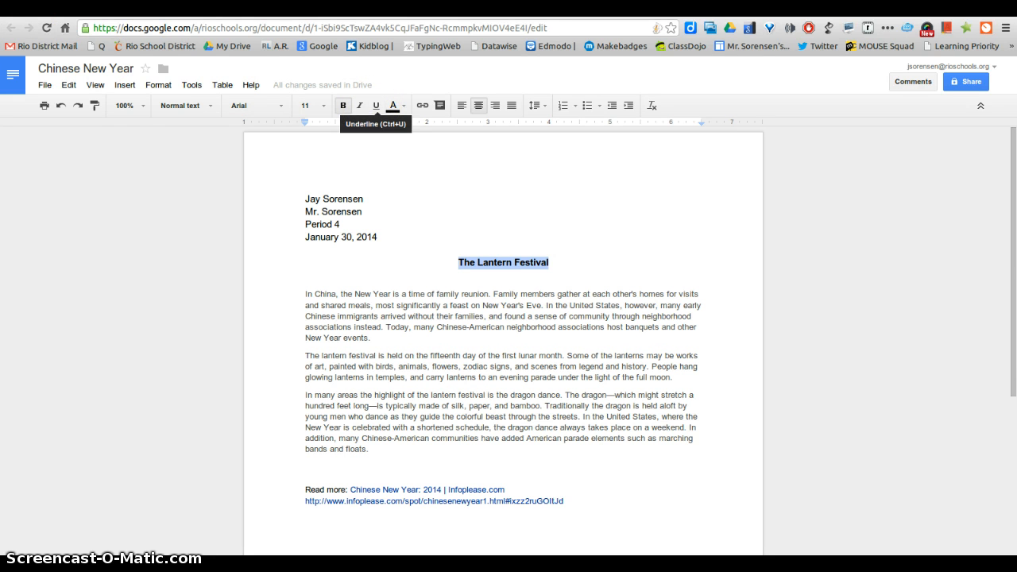
pyautogui.click(377, 106)
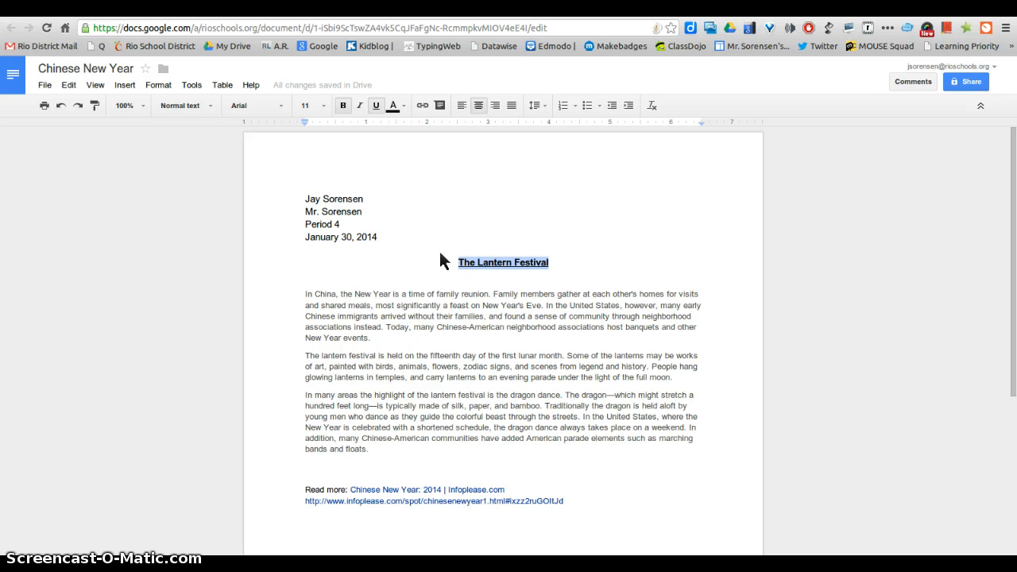
pyautogui.click(360, 106)
pyautogui.click(566, 267)
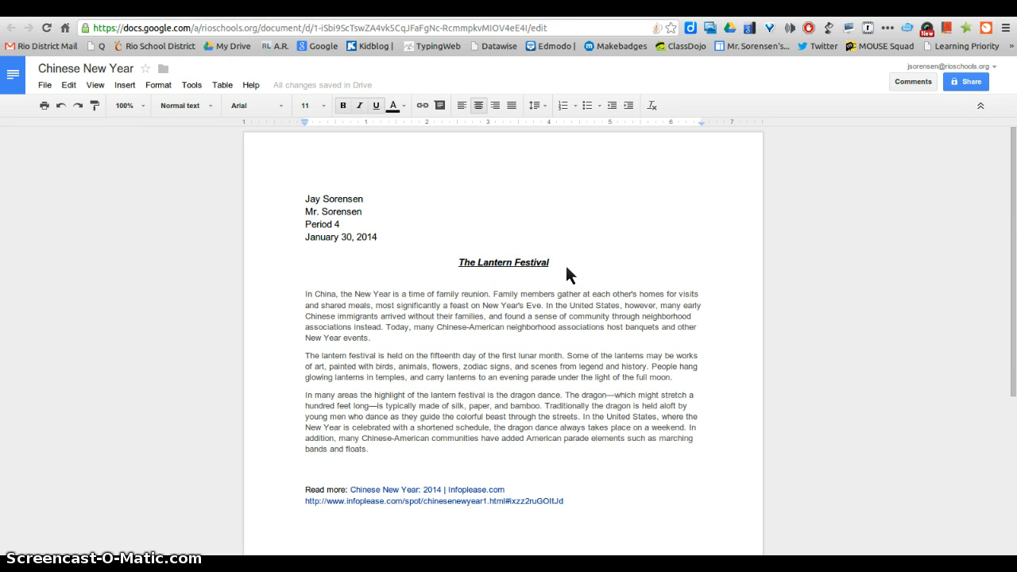
# - Indent the first line of each of the three Lantern Festival paragraphs with a tab
pyautogui.click(310, 293)
pyautogui.press('Tab')
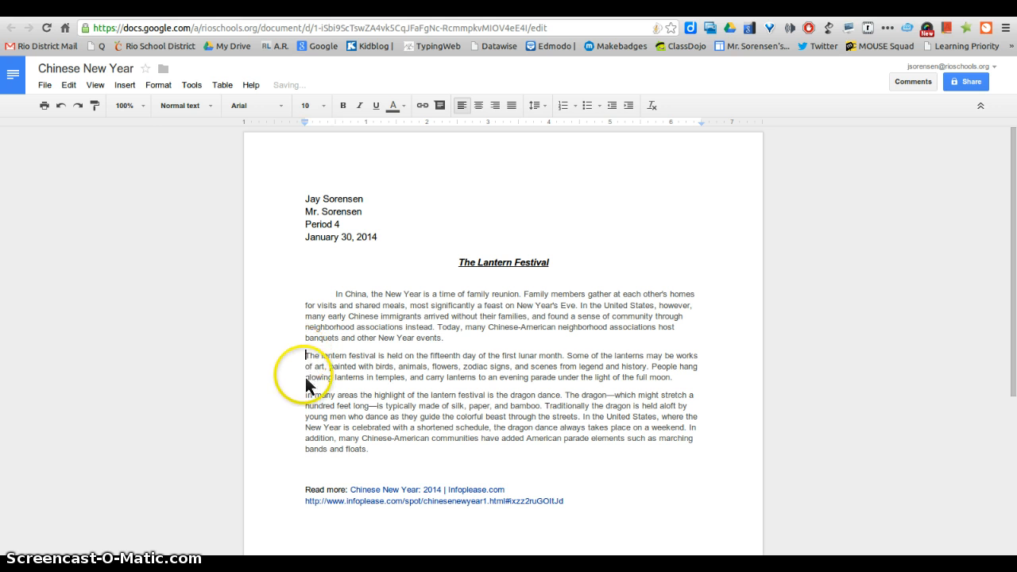
pyautogui.press('Tab')
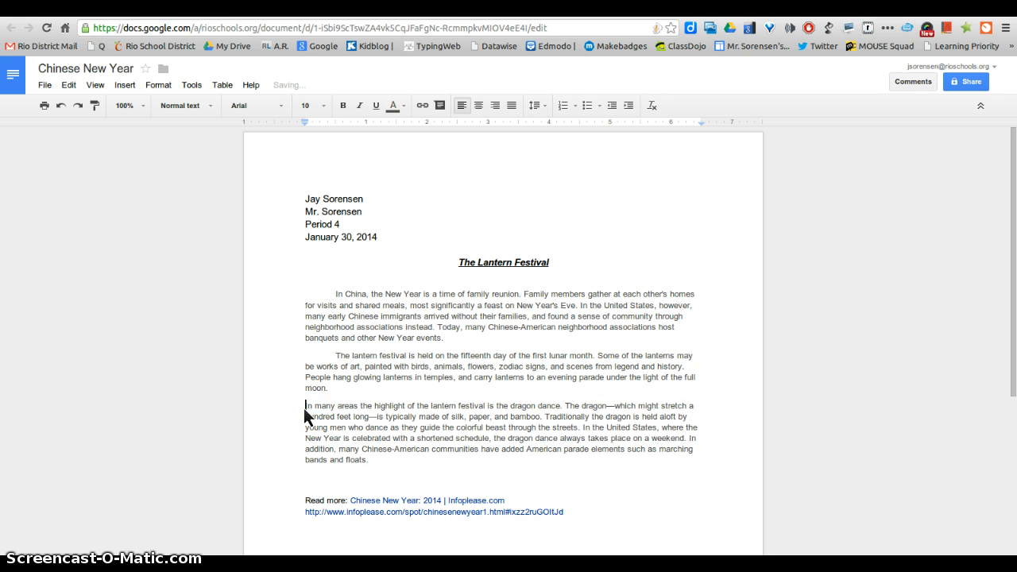
pyautogui.press('Tab')
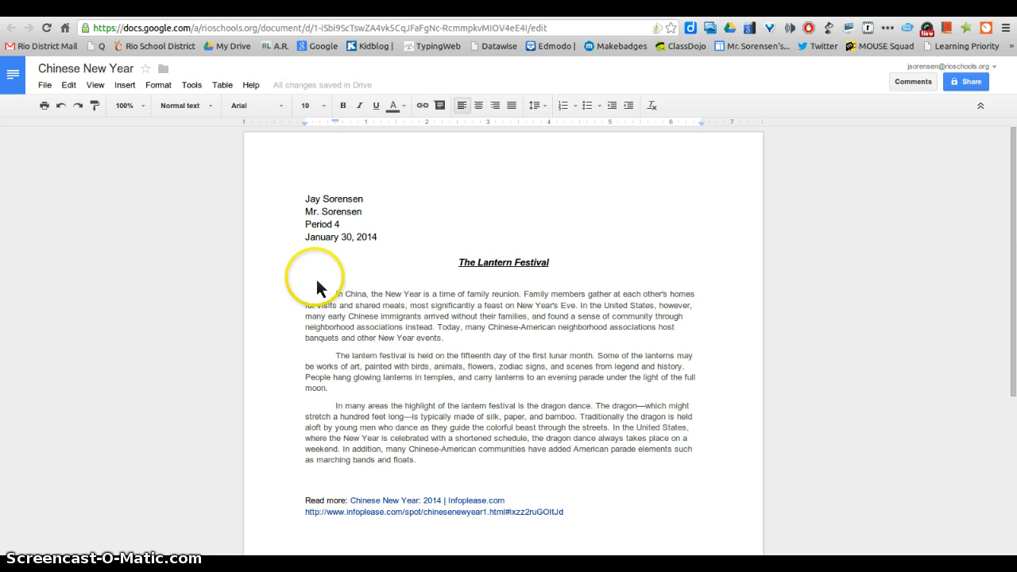
# - Change the heading, title and all three paragraphs to Comic Sans MS
pyautogui.moveTo(306, 201); pyautogui.dragTo(445, 337)
pyautogui.moveTo(598, 487); pyautogui.dragTo(593, 472)
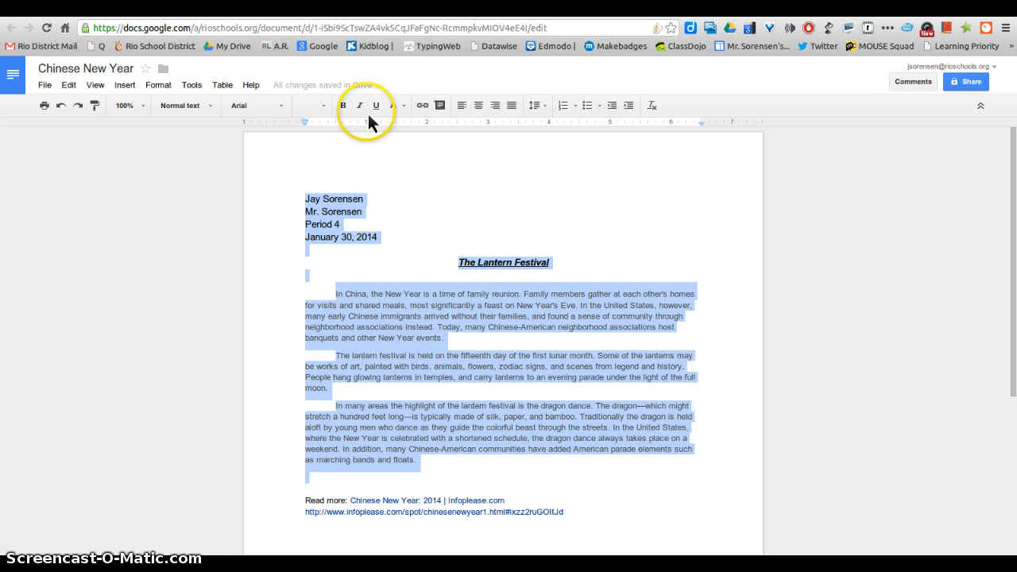
pyautogui.click(281, 106)
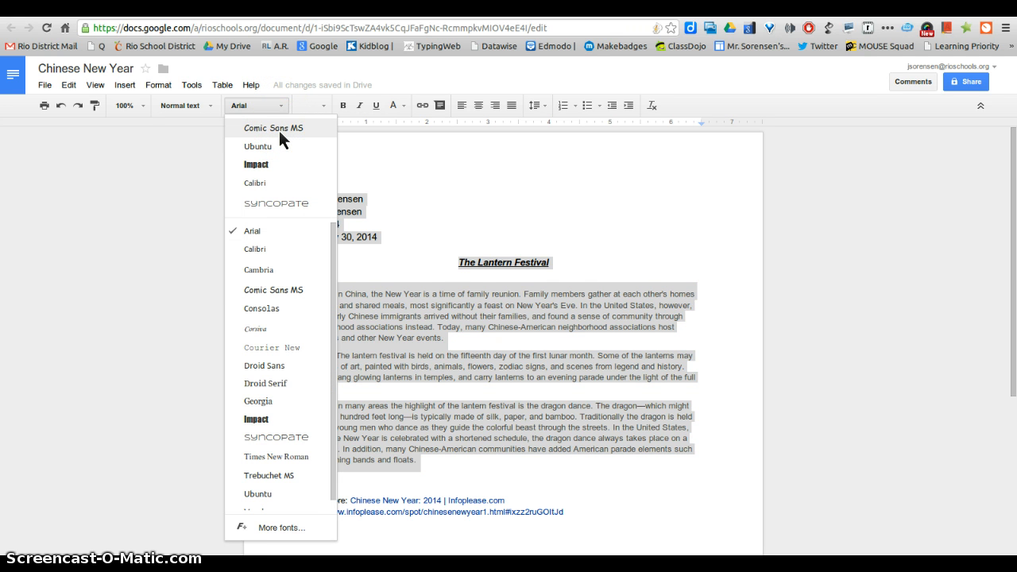
pyautogui.click(274, 128)
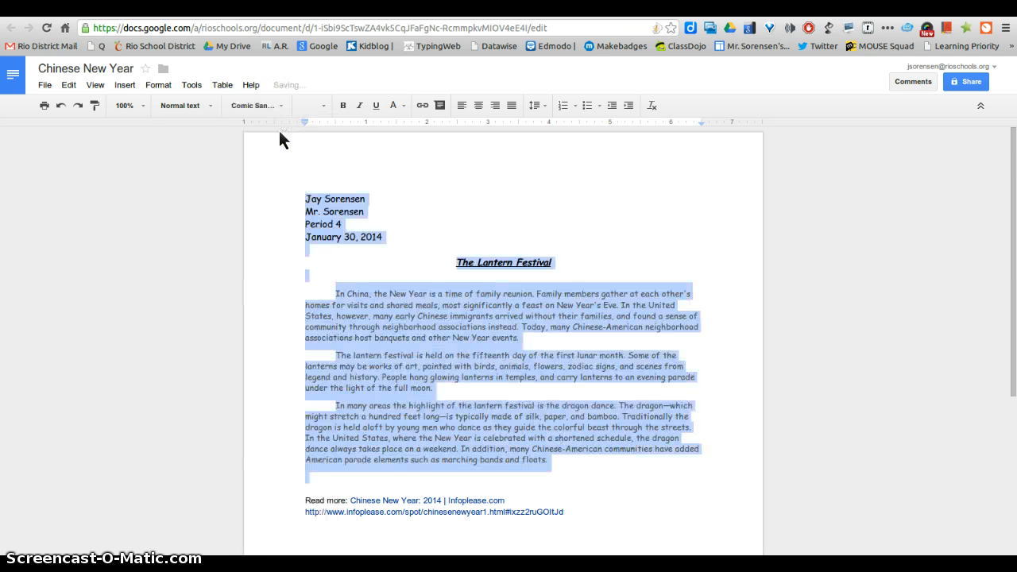
# - Delete the two 'Read more' Infoplease source lines at the bottom
pyautogui.click(303, 502)
pyautogui.moveTo(317, 502); pyautogui.dragTo(606, 530)
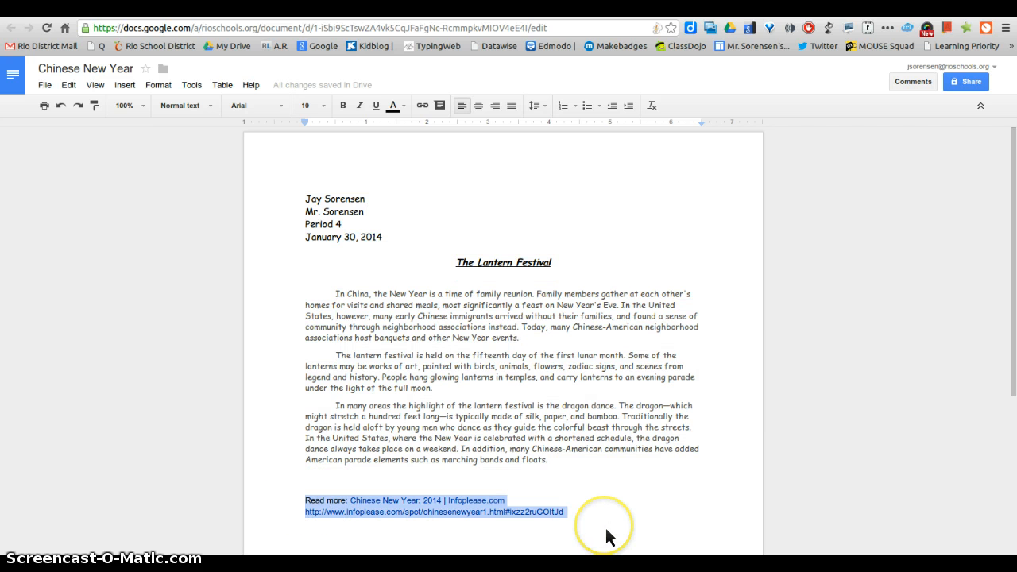
pyautogui.press('BackSpace')
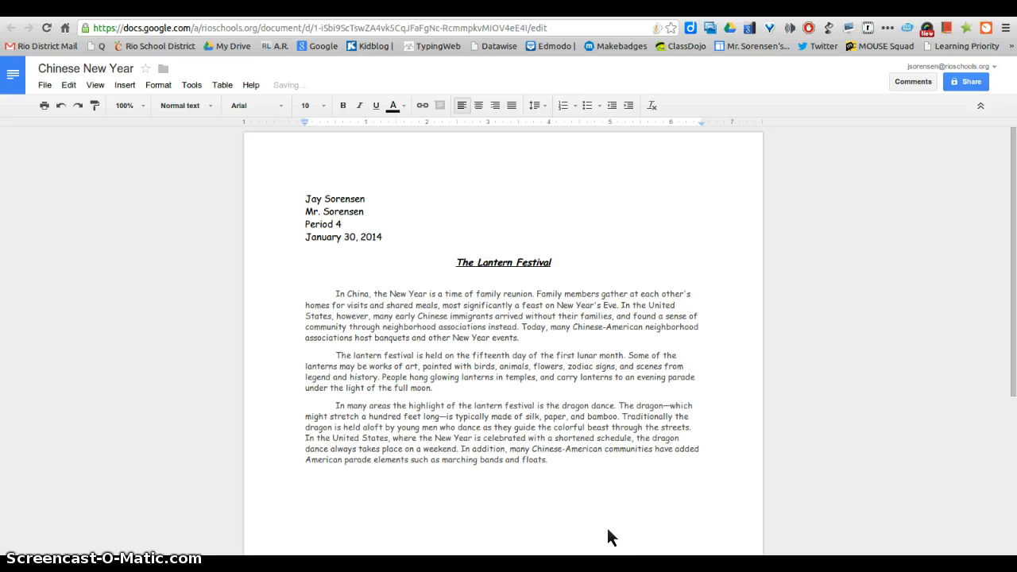
# - Select all the report's text and set its font size to 12
pyautogui.click(307, 203)
pyautogui.hotkey('ctrl', 'a')
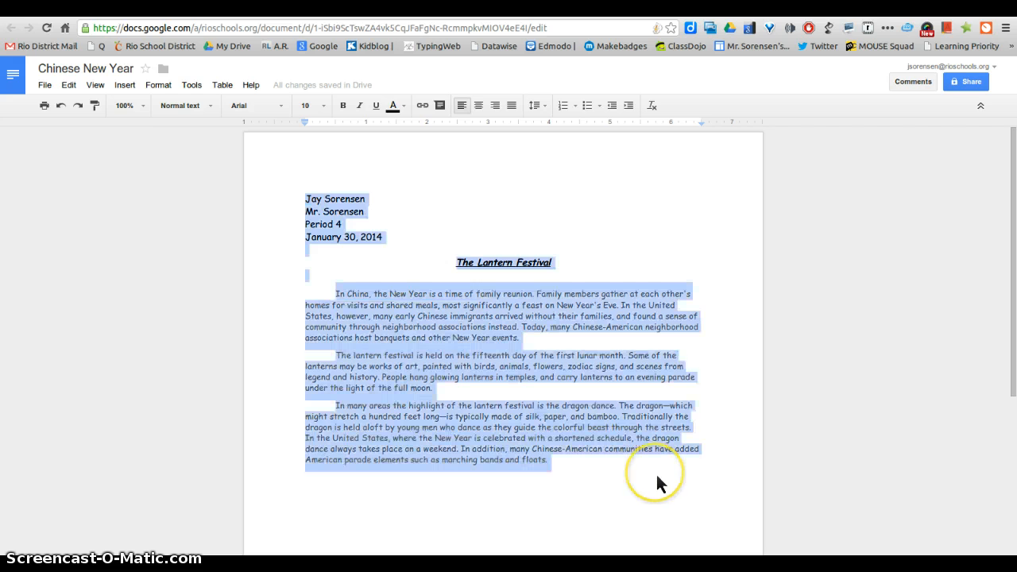
pyautogui.click(324, 106)
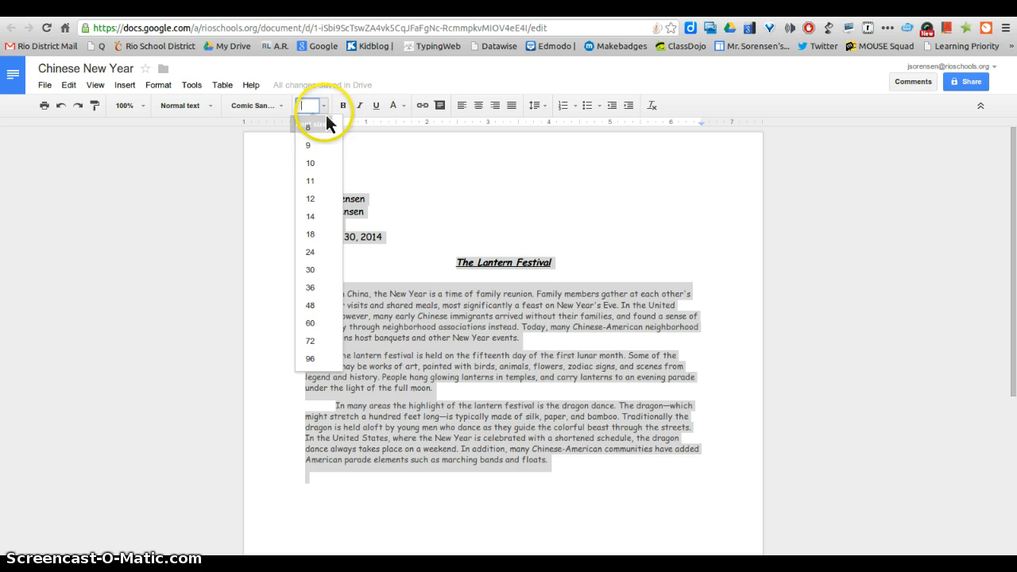
pyautogui.click(318, 203)
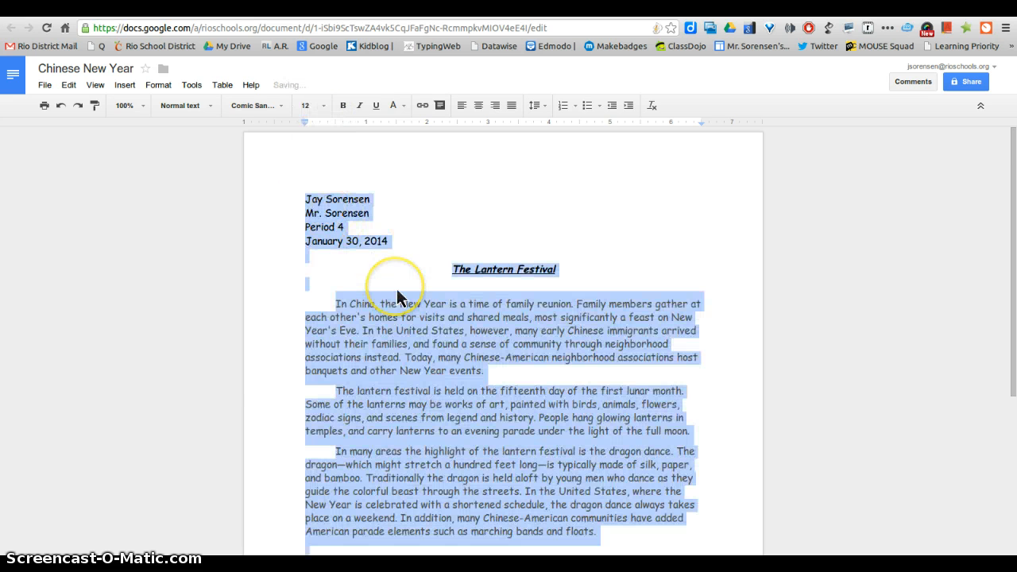
pyautogui.click(341, 308)
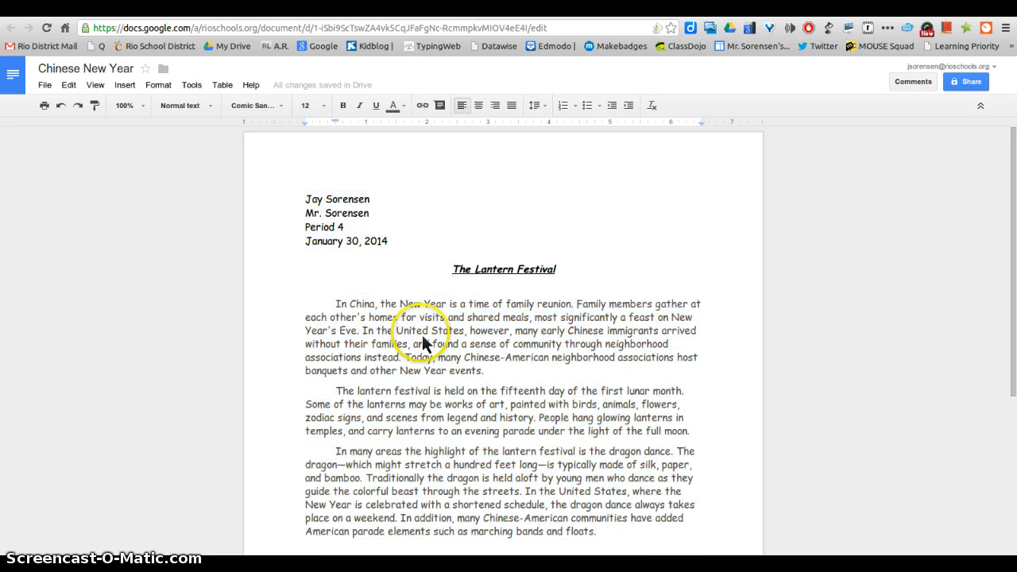
# - Change the three Lantern Festival paragraphs from grey to black text
pyautogui.keyDown('shift'); pyautogui.click(658, 532); pyautogui.keyUp('shift')
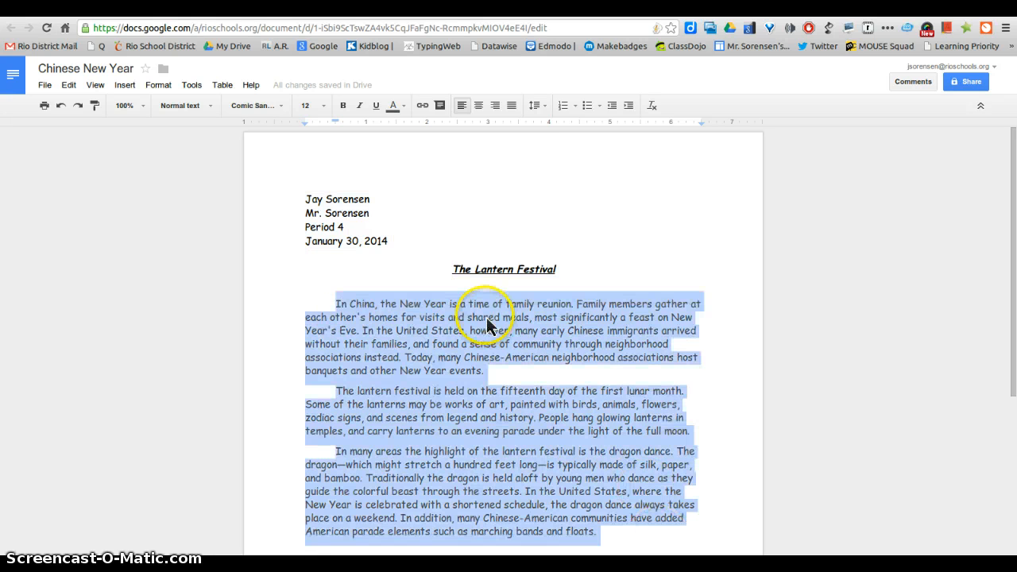
pyautogui.click(394, 108)
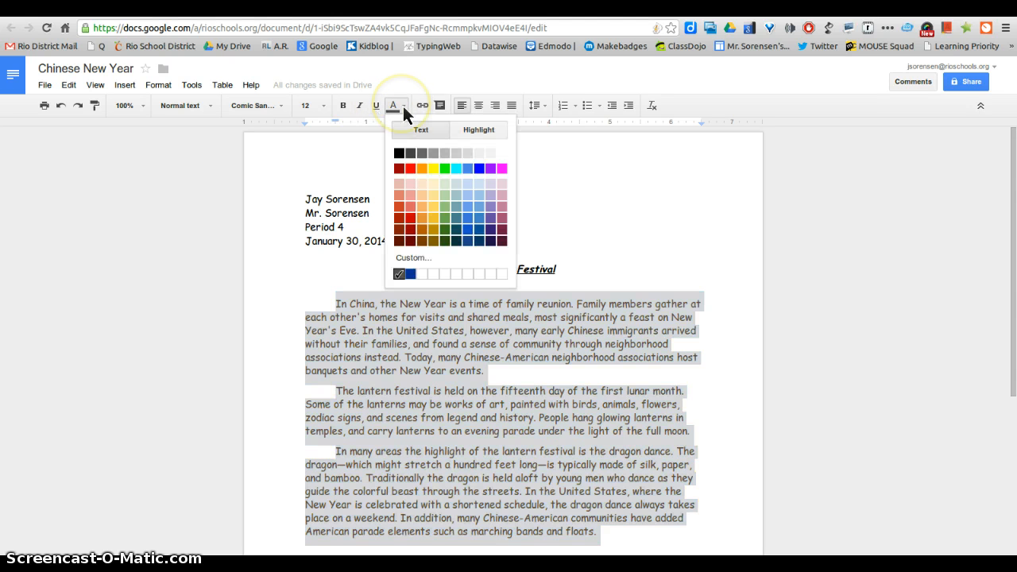
pyautogui.click(402, 157)
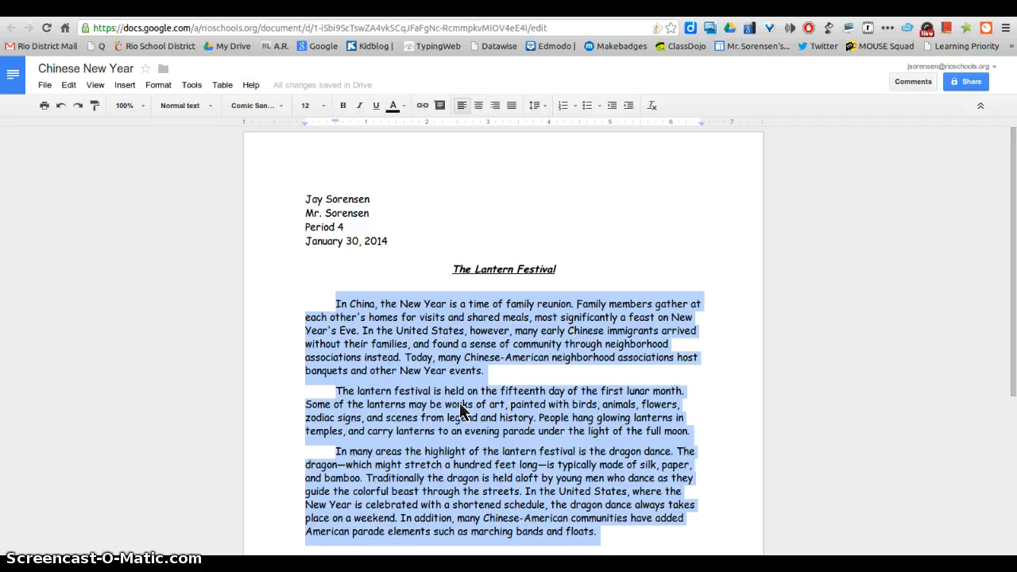
# - Apply Double line spacing to the entire report, heading through last paragraph
pyautogui.click(307, 199)
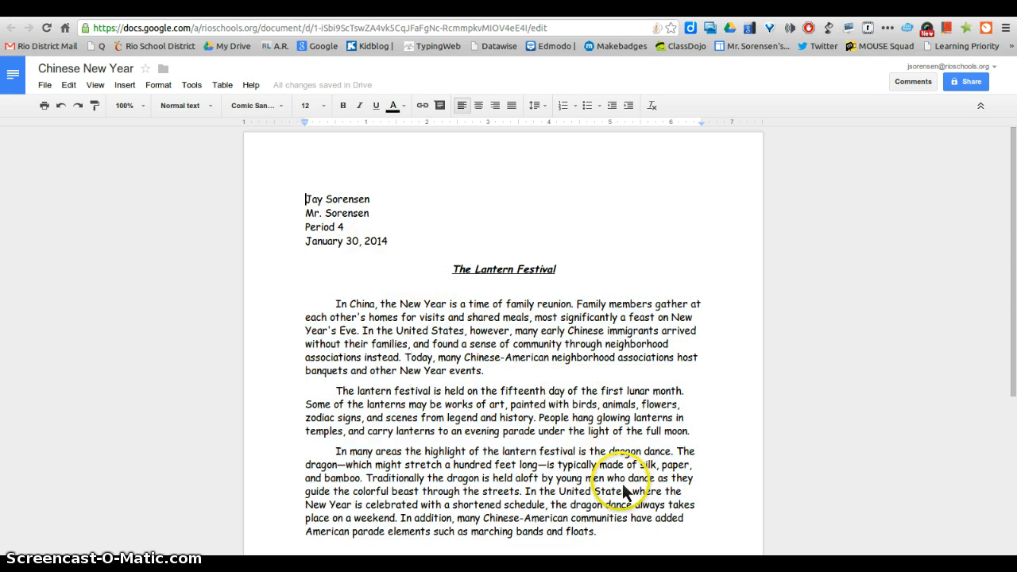
pyautogui.keyDown('shift'); pyautogui.click(650, 543); pyautogui.keyUp('shift')
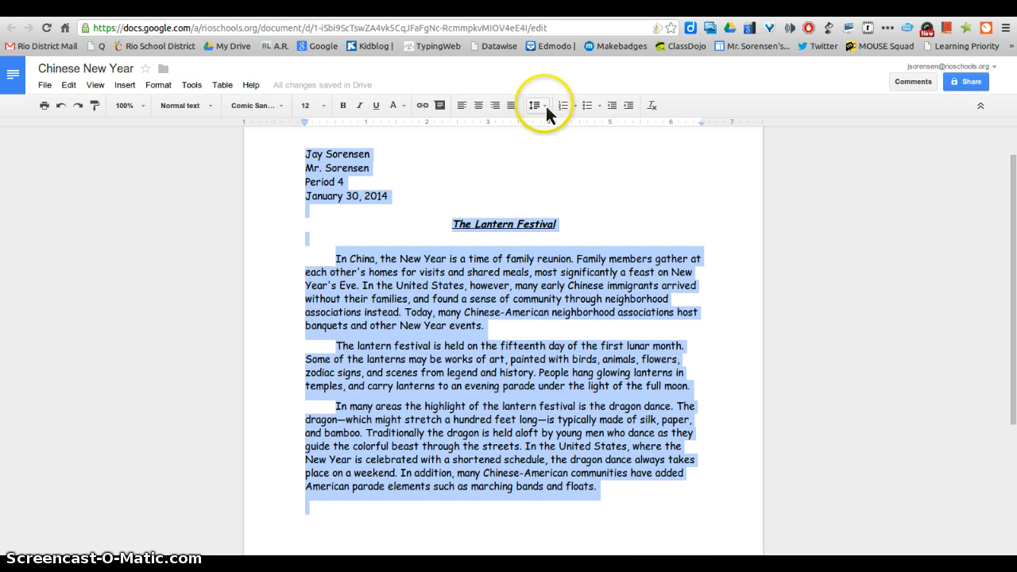
pyautogui.click(546, 105)
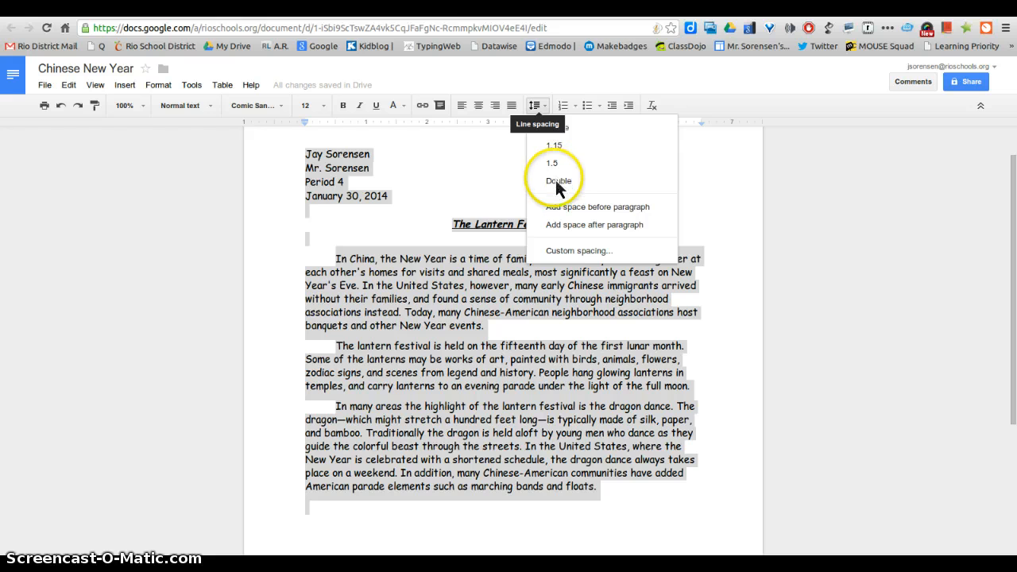
pyautogui.click(558, 181)
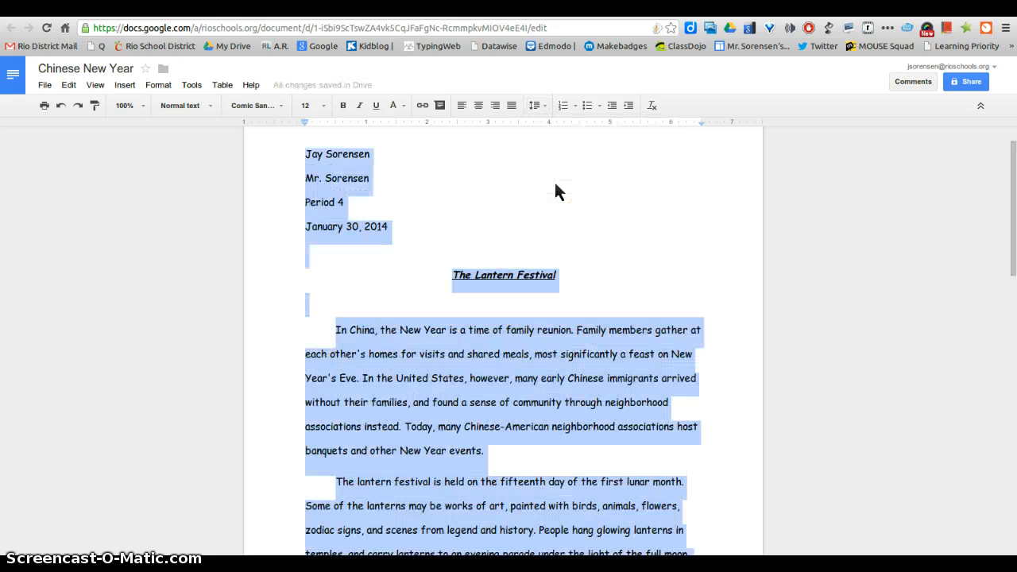
pyautogui.click(610, 266)
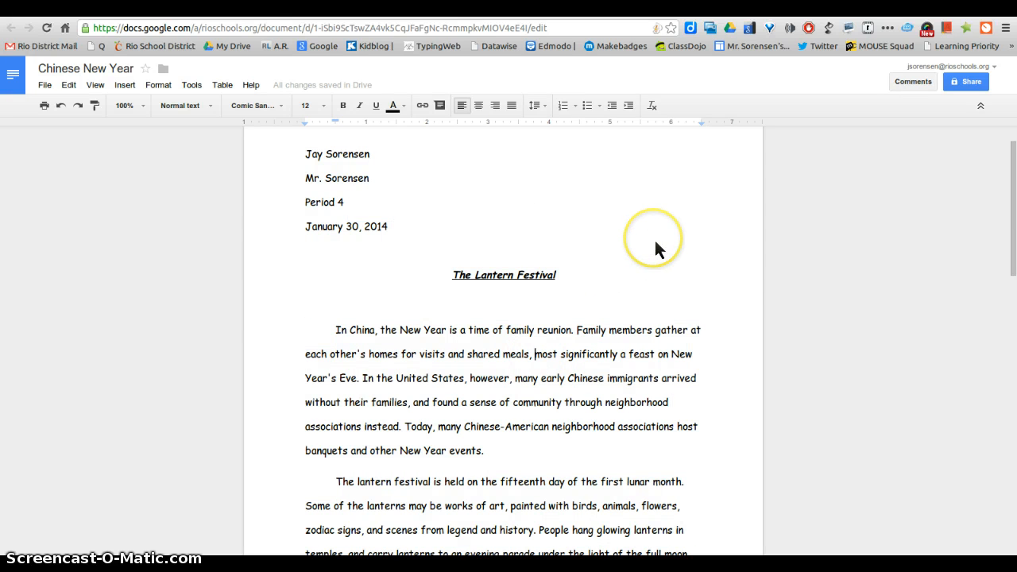
# - Search the document for 'lantern' and scroll through its 6 matches
pyautogui.hotkey('ctrl', 'f')
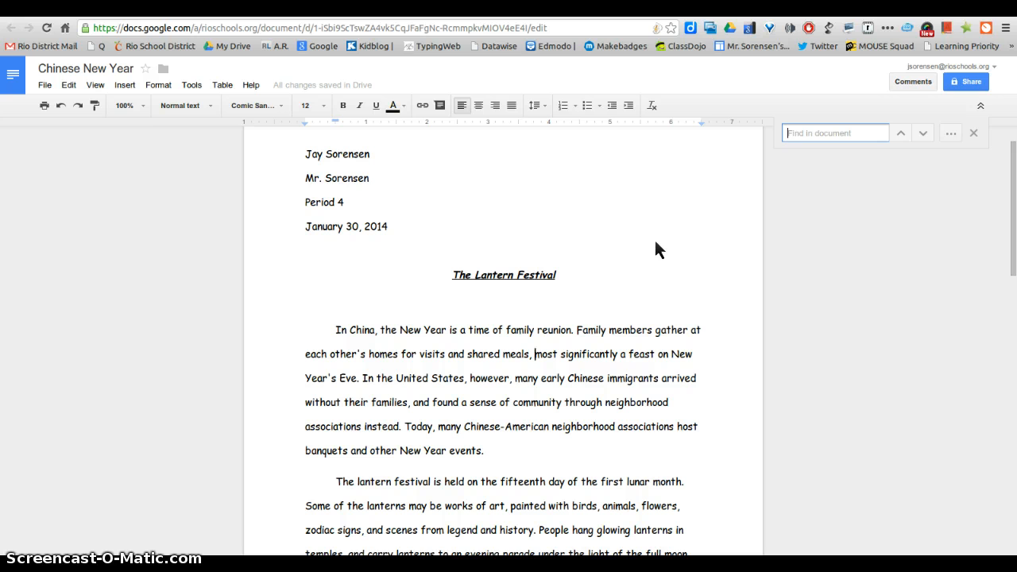
pyautogui.write('lant')
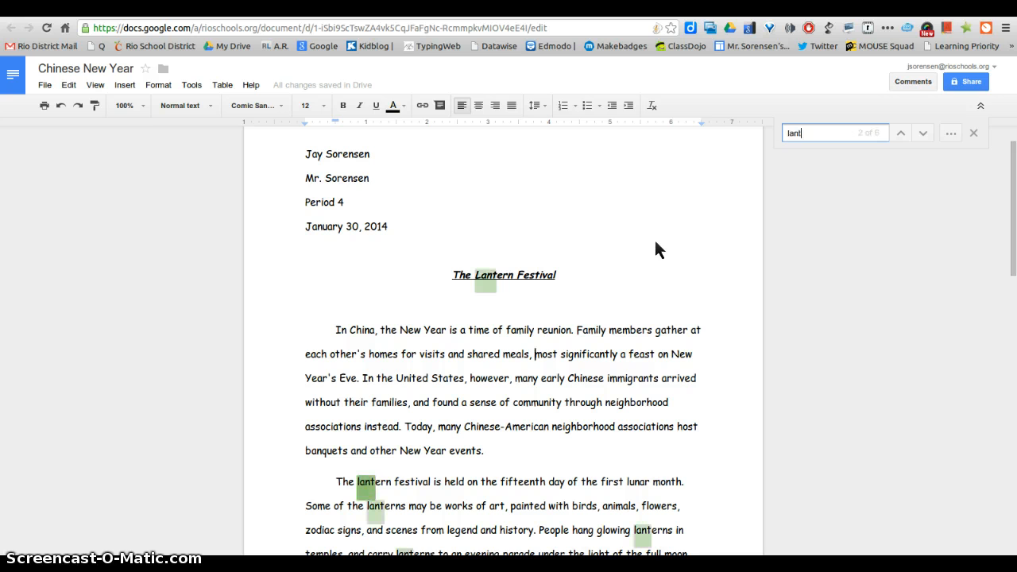
pyautogui.write('ern')
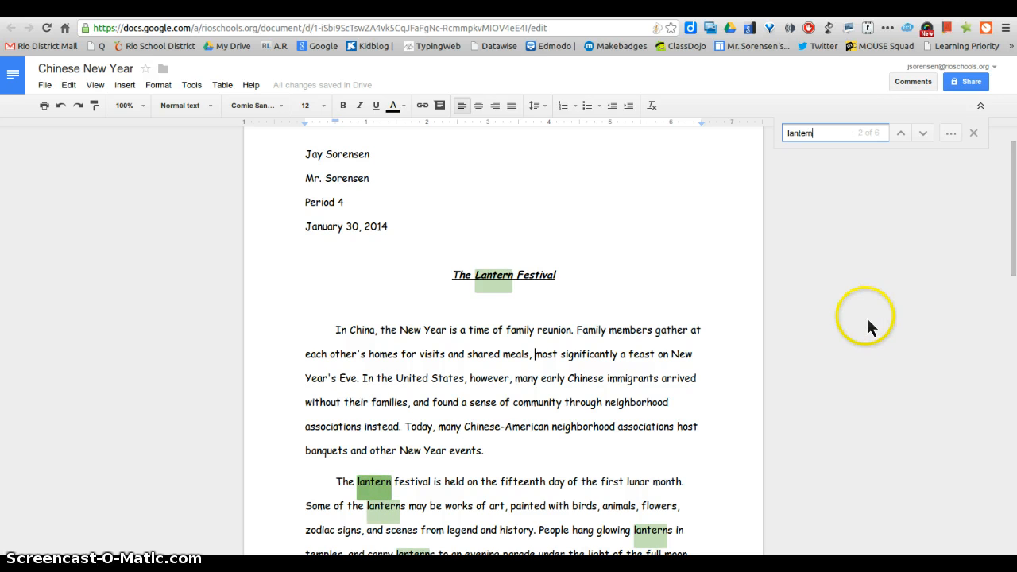
pyautogui.scroll(-1, 806, 316)
pyautogui.scroll(-1, 806, 316)
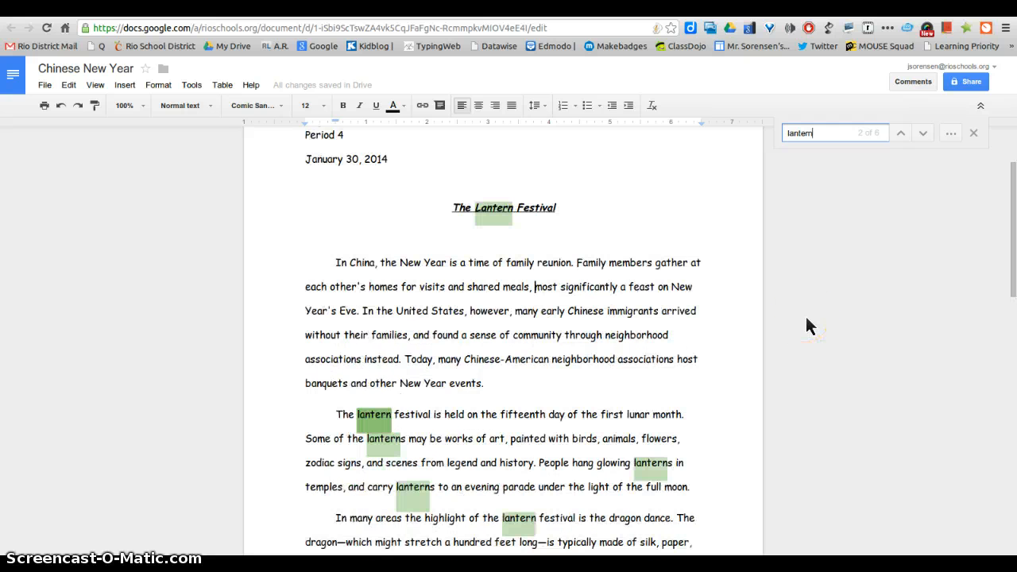
pyautogui.scroll(-2, 806, 316)
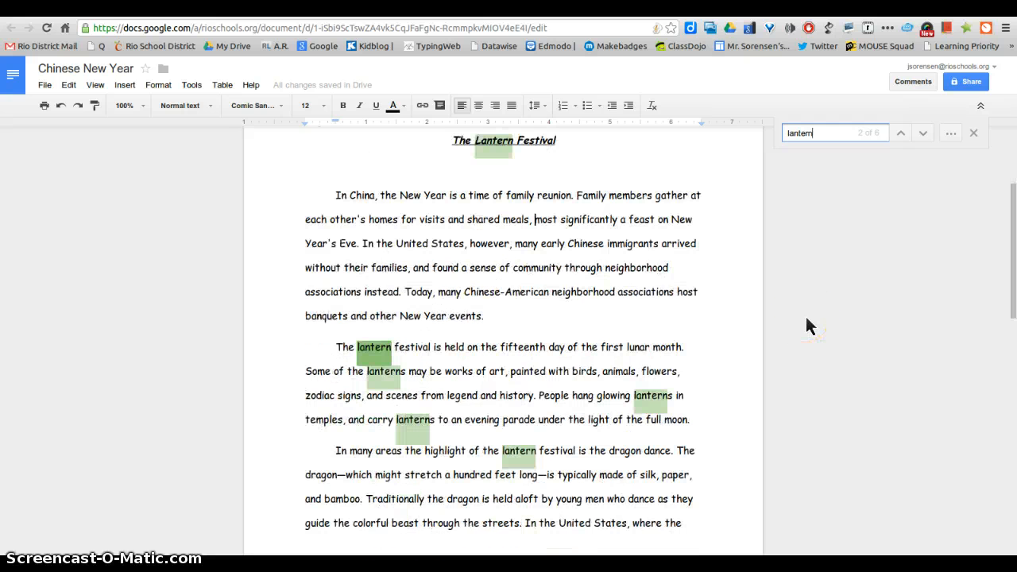
pyautogui.click(362, 355)
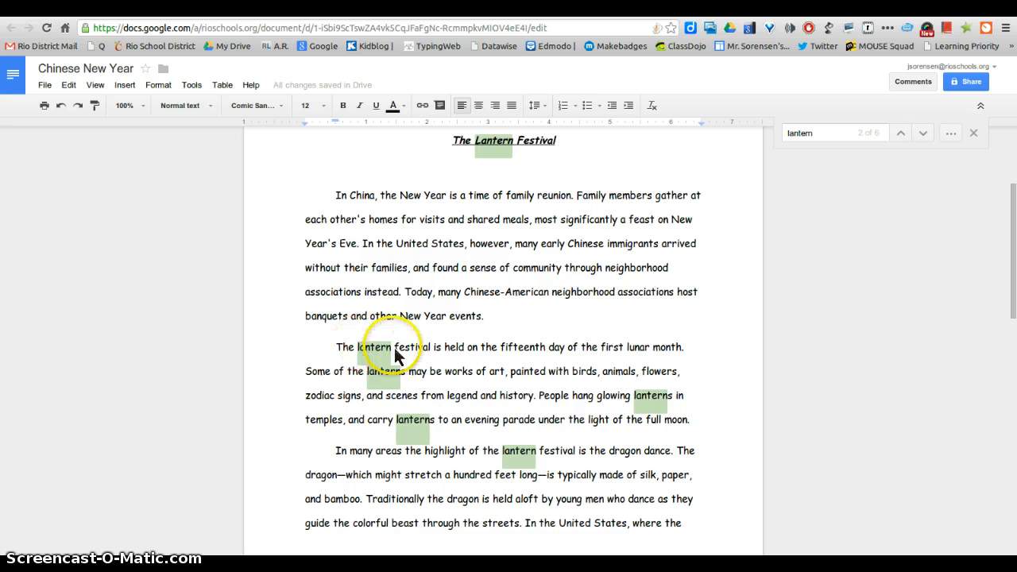
# - Highlight the first 'lantern' in the festival paragraph yellow
pyautogui.doubleClick(394, 348)
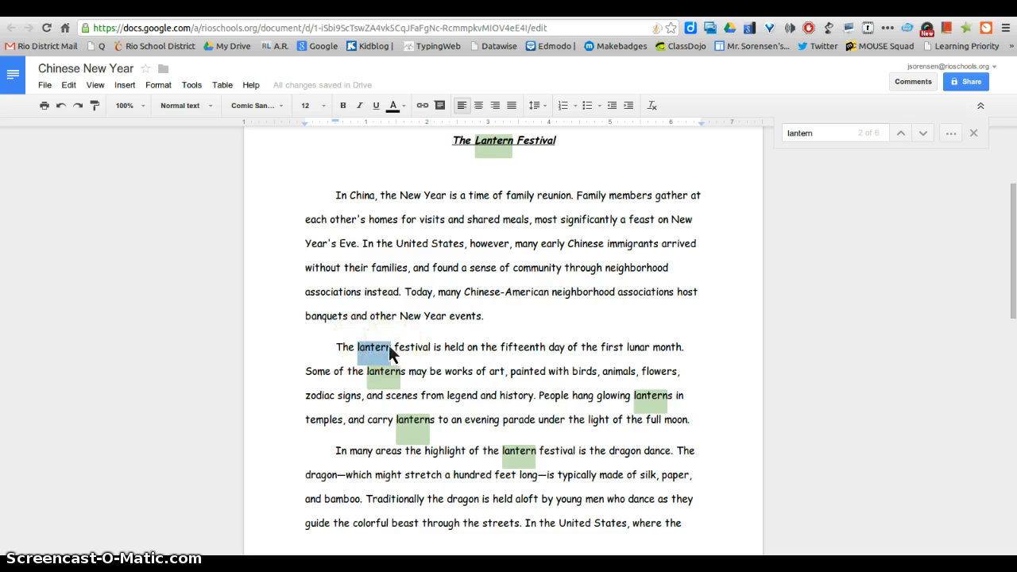
pyautogui.click(401, 110)
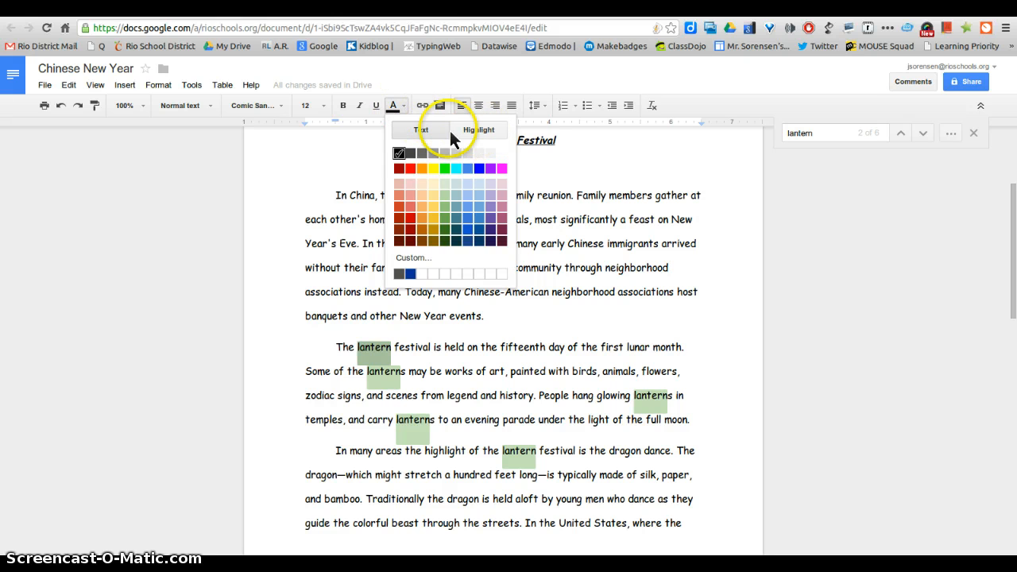
pyautogui.click(472, 132)
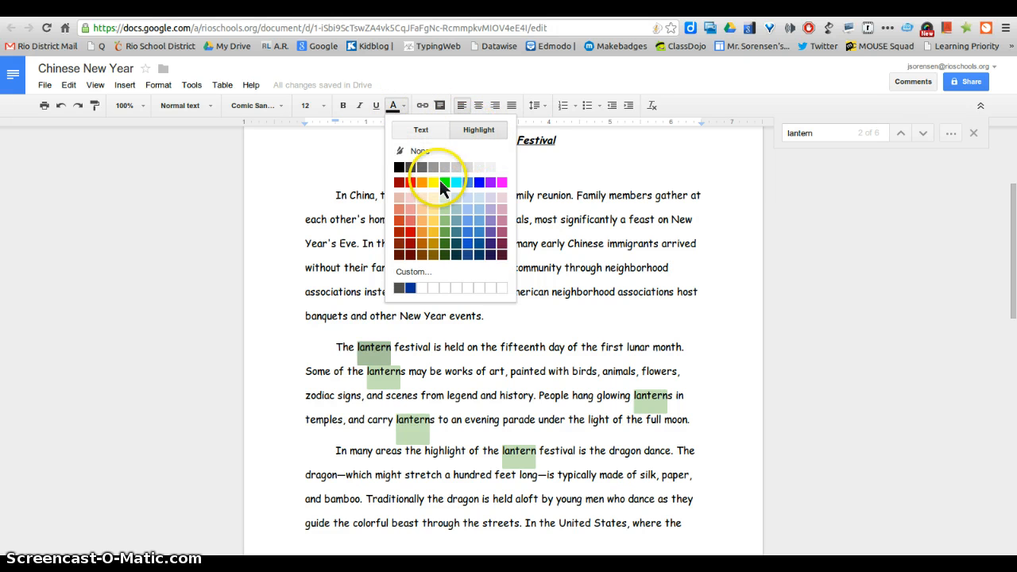
pyautogui.click(436, 185)
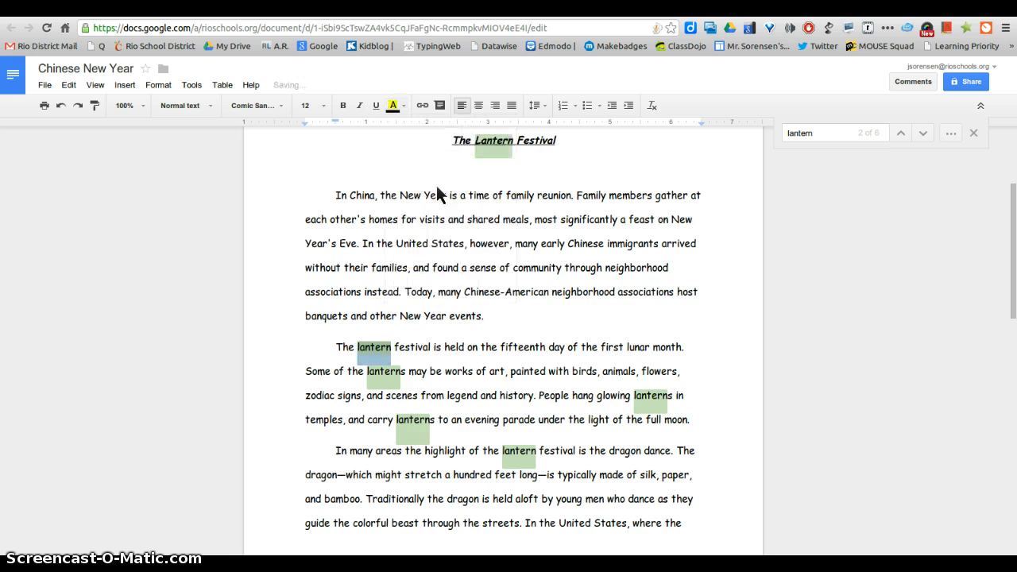
pyautogui.click(436, 389)
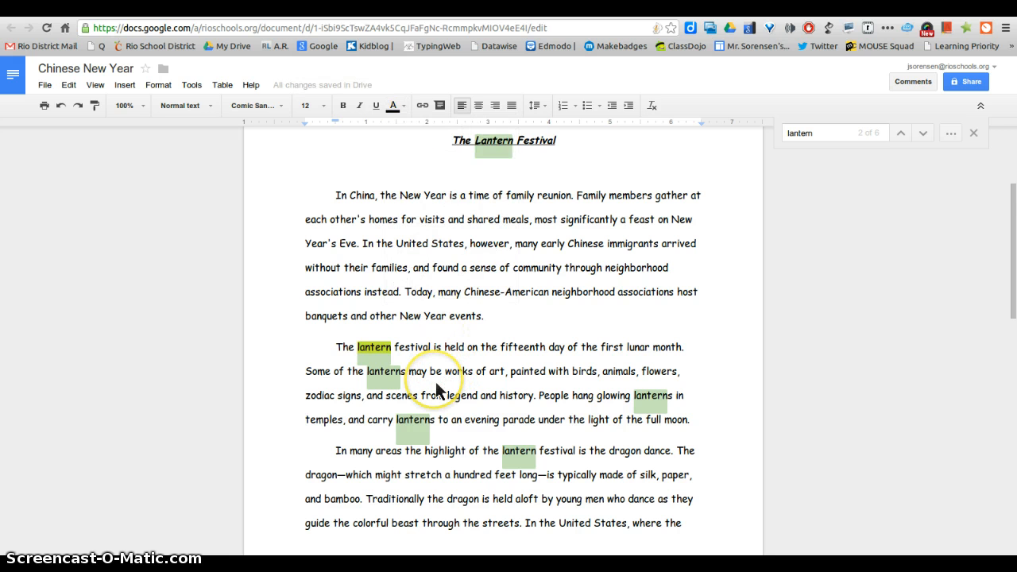
# - Highlight the word 'lanterns' on the second line yellow
pyautogui.scroll(-1, 436, 390)
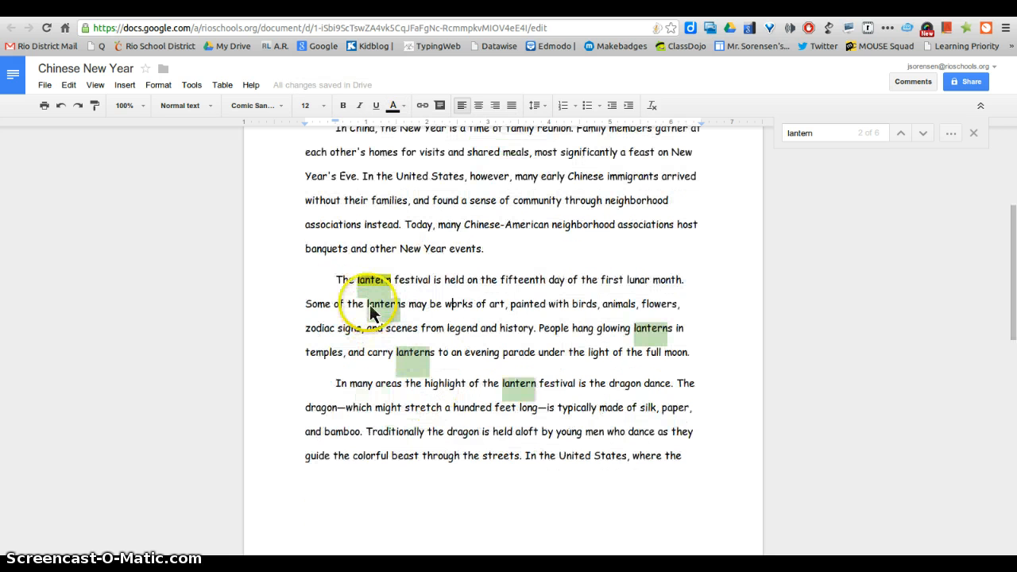
pyautogui.doubleClick(406, 313)
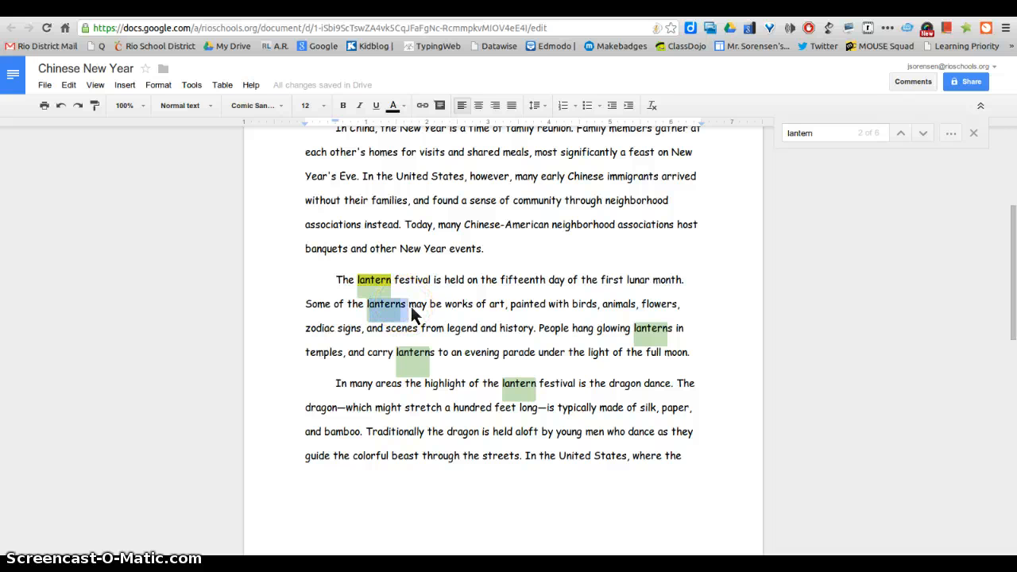
pyautogui.click(413, 303)
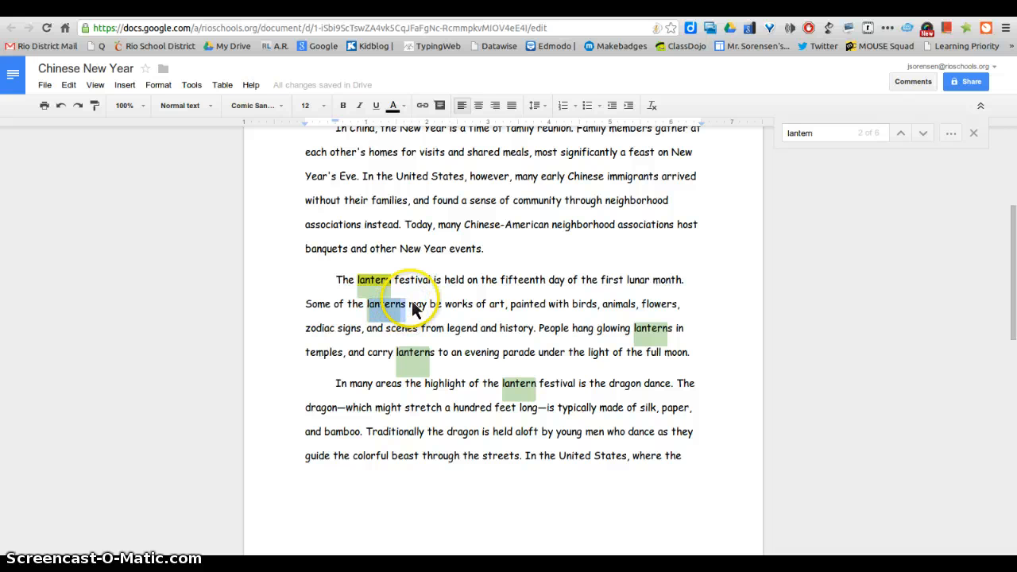
pyautogui.click(402, 107)
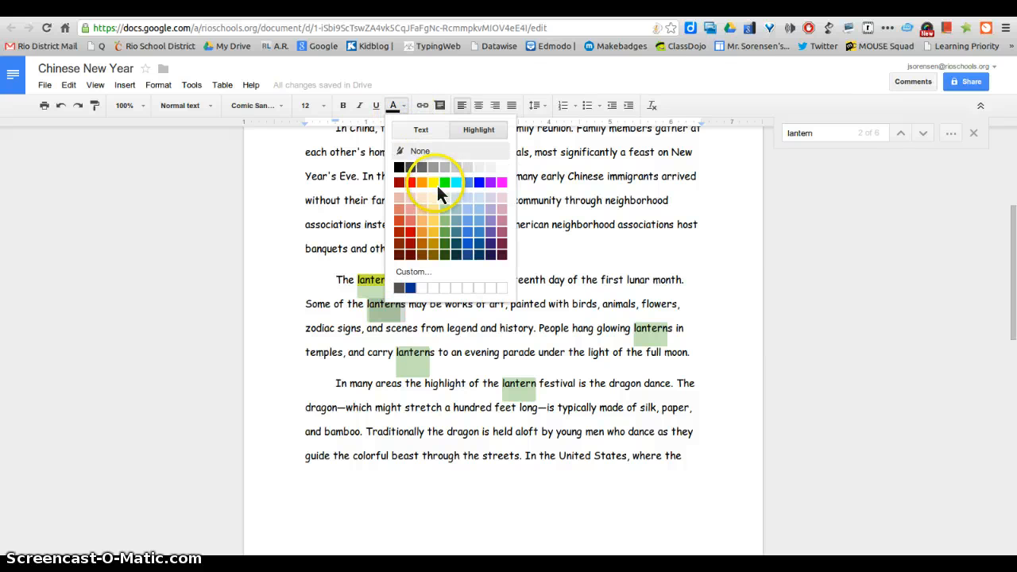
pyautogui.click(436, 183)
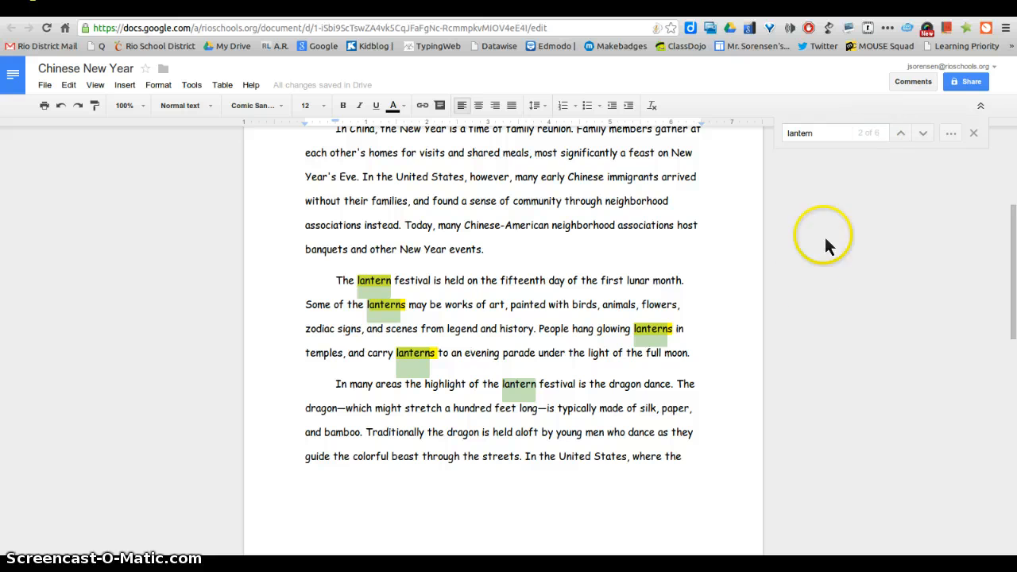
pyautogui.scroll(3, 508, 175)
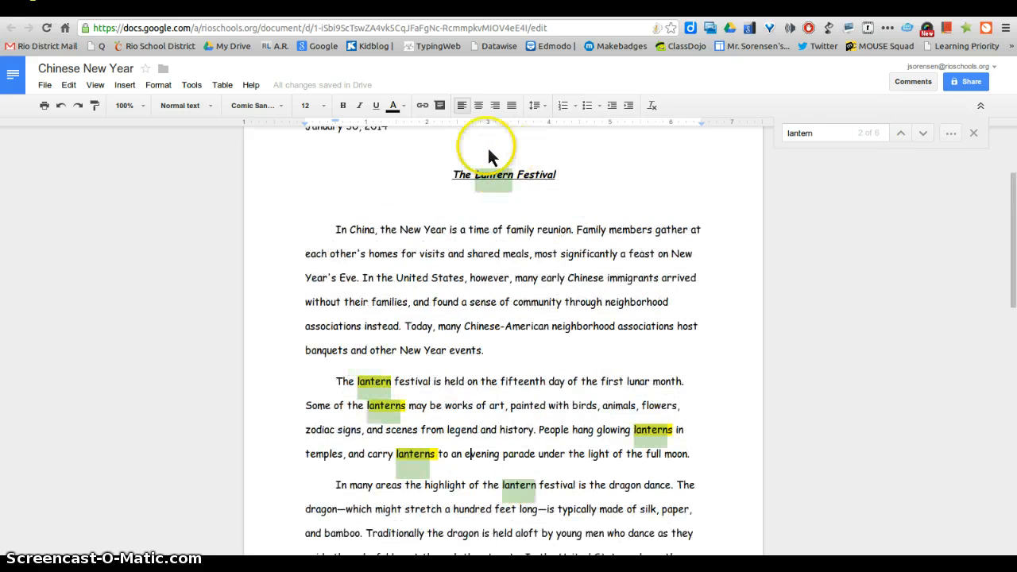
pyautogui.scroll(-4, 584, 312)
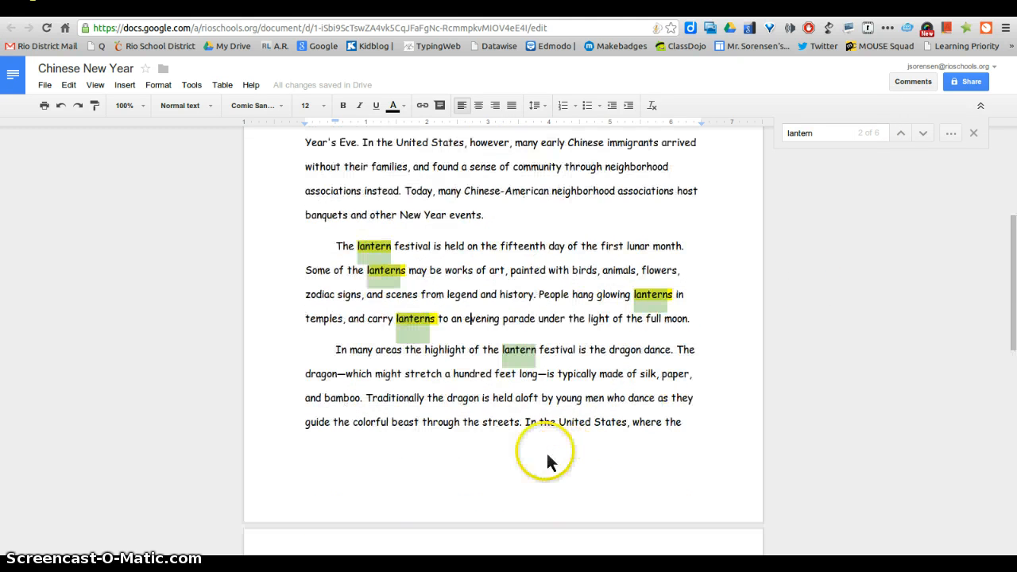
# - Highlight 'lantern' in the dragon-dance paragraph yellow, fixing the selection with undo and redo
pyautogui.click(501, 352)
pyautogui.click(550, 357)
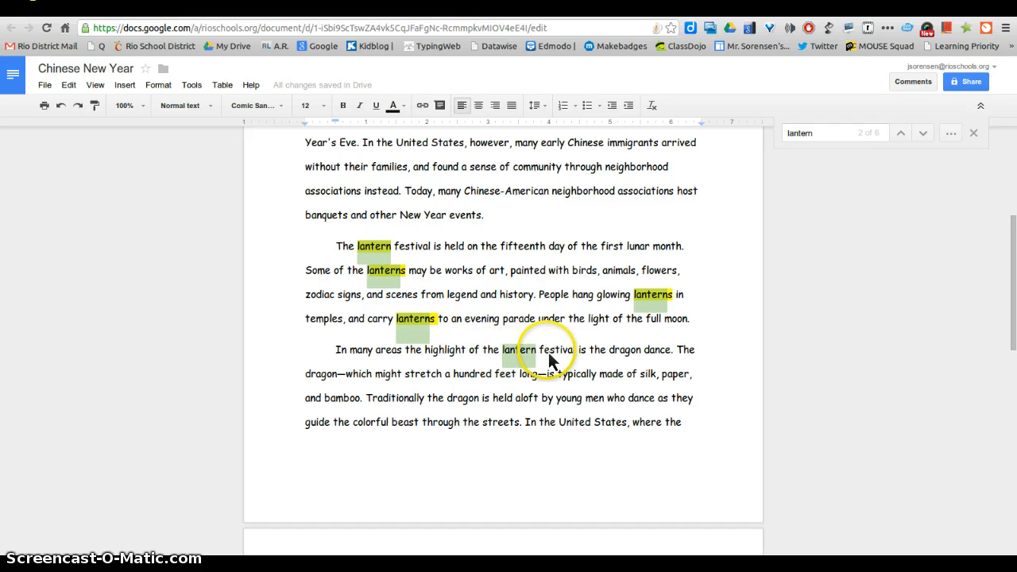
pyautogui.keyDown('shift'); pyautogui.click(554, 357); pyautogui.keyUp('shift')
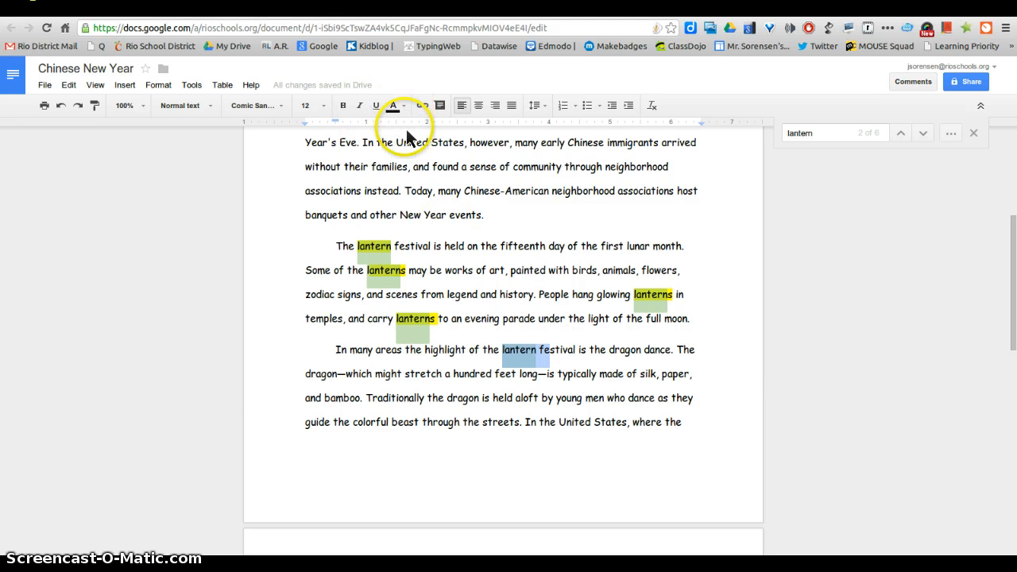
pyautogui.click(404, 109)
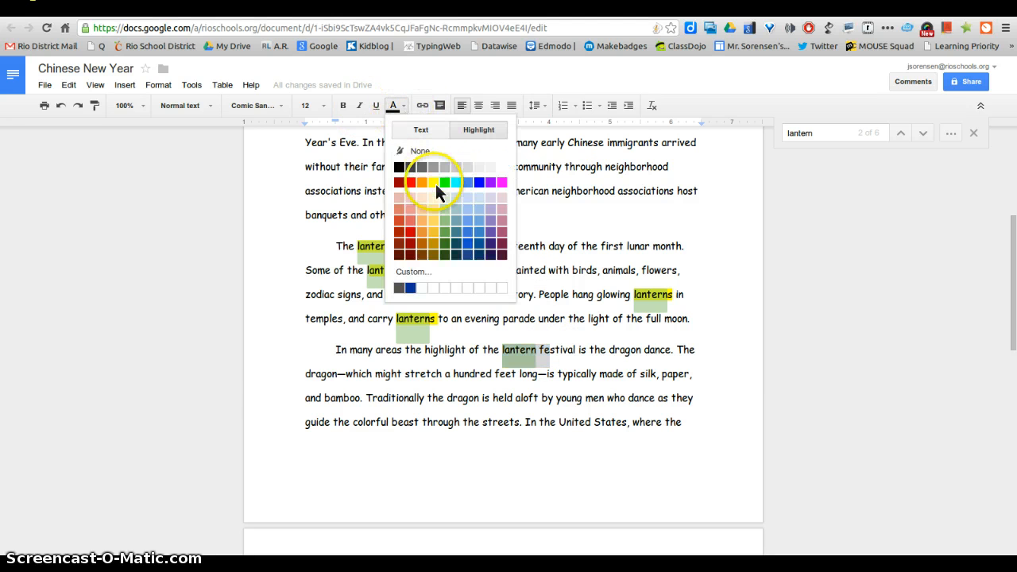
pyautogui.click(580, 356)
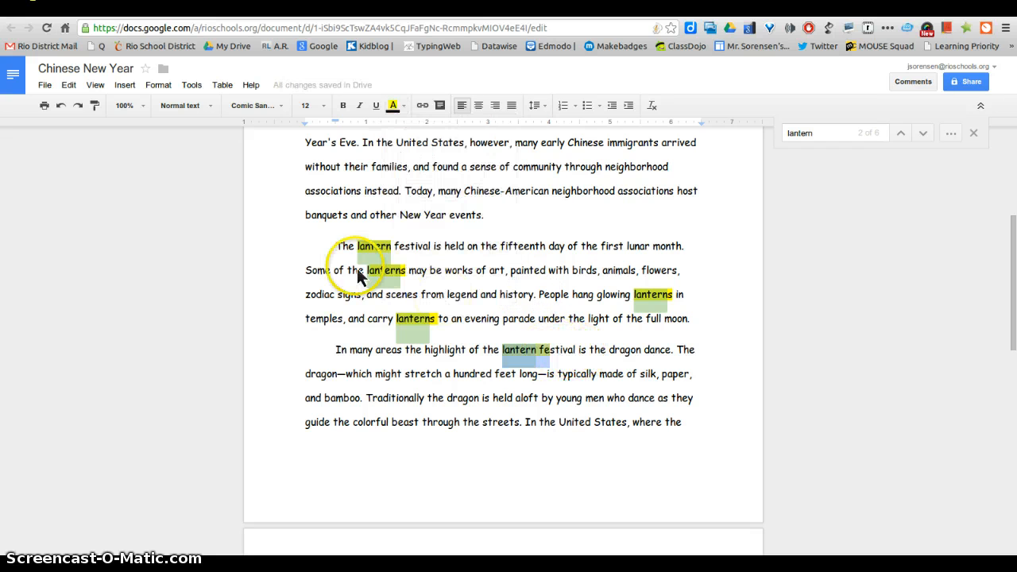
pyautogui.click(61, 106)
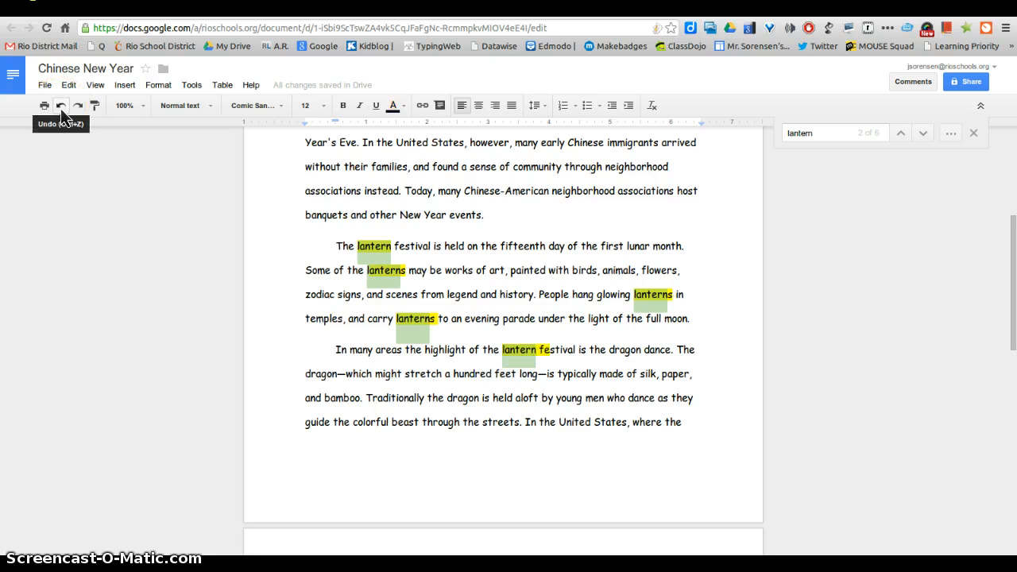
pyautogui.click(61, 108)
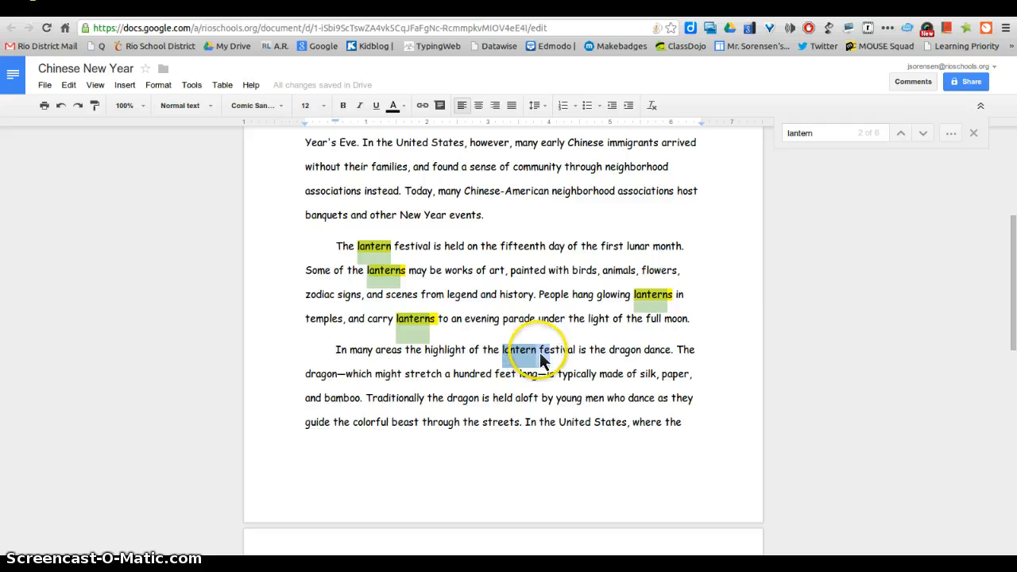
pyautogui.moveTo(540, 359); pyautogui.dragTo(547, 356)
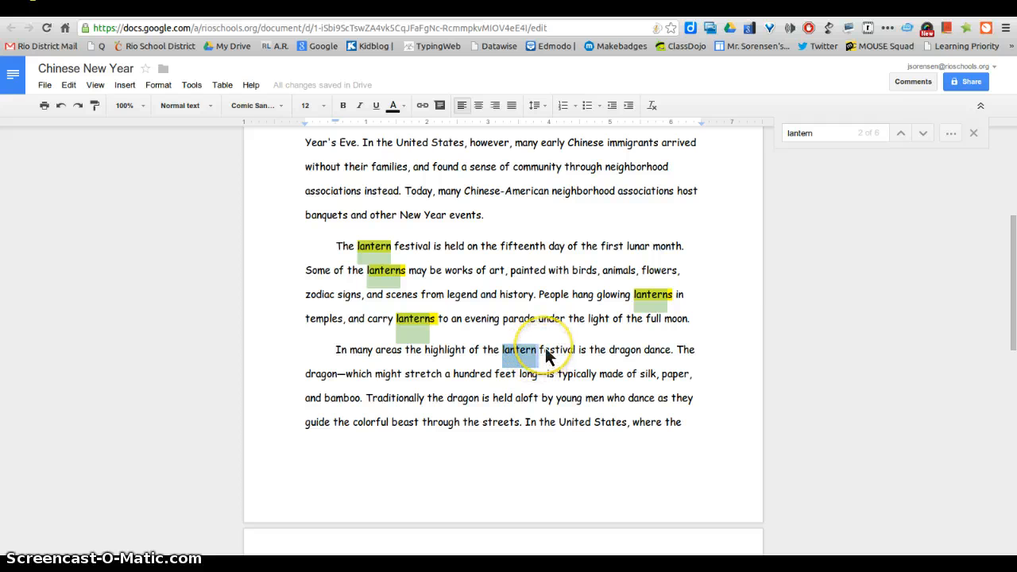
pyautogui.hotkey('ctrl', 'y')
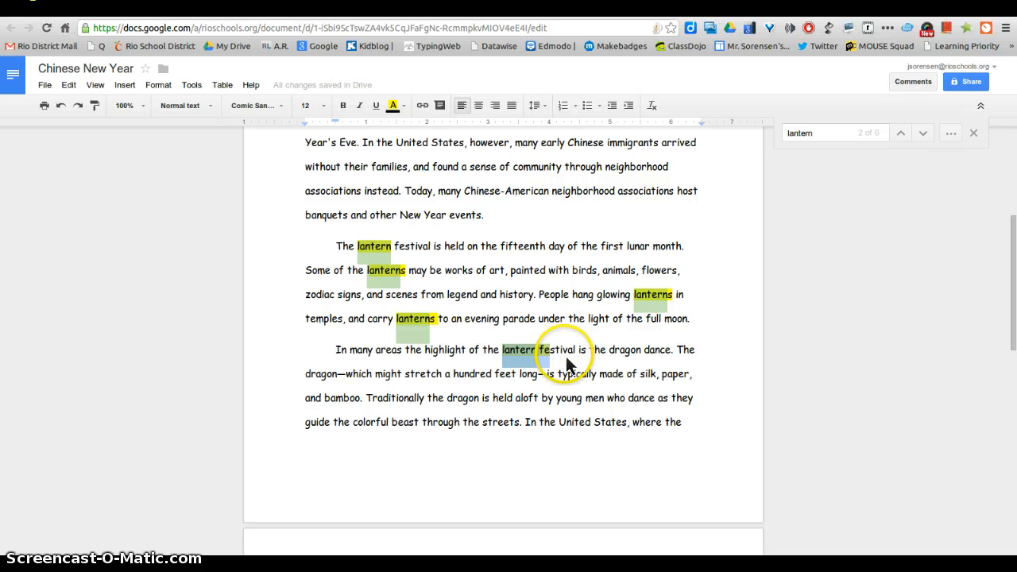
pyautogui.click(560, 359)
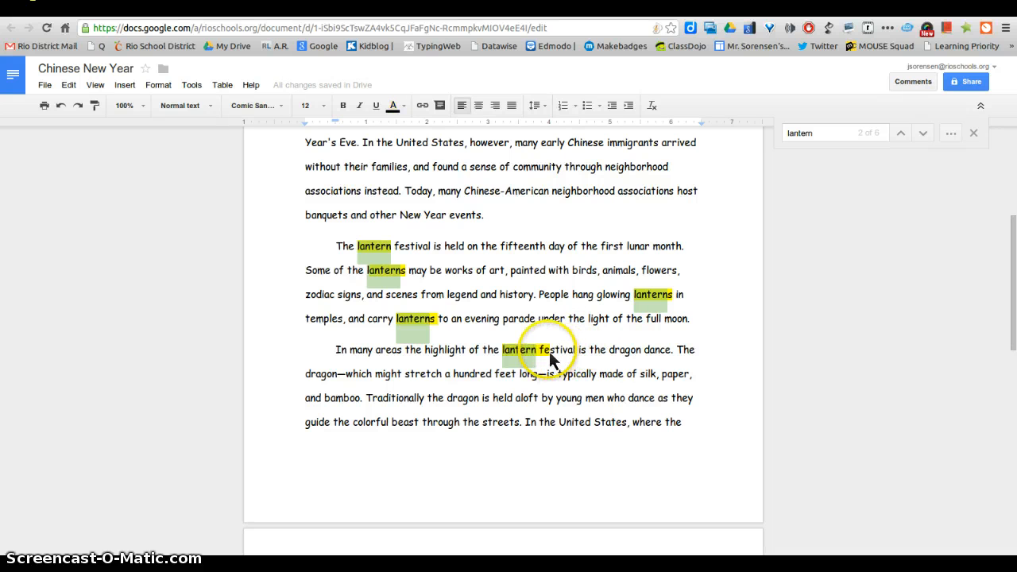
pyautogui.moveTo(550, 359); pyautogui.dragTo(540, 359)
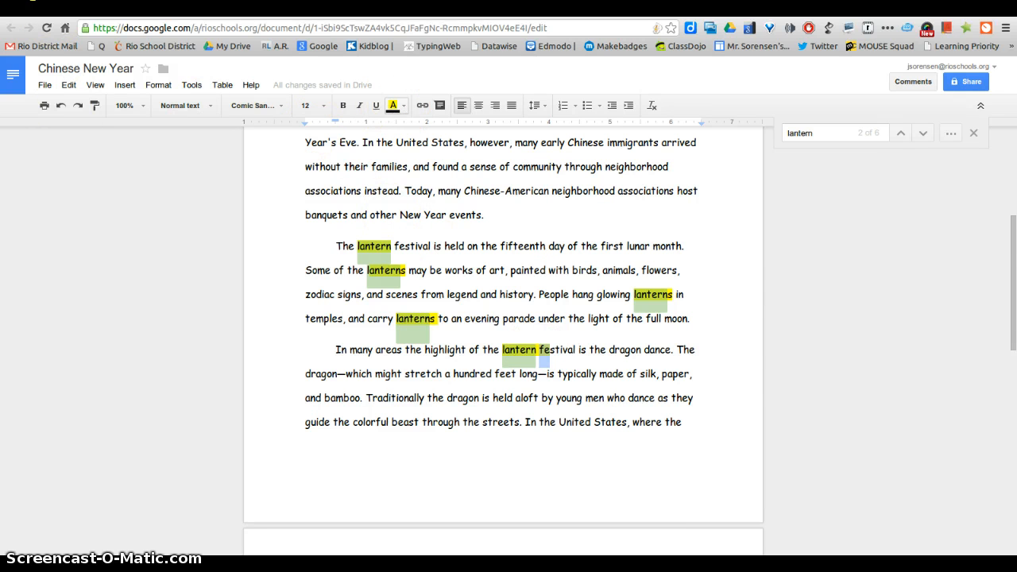
pyautogui.scroll(-3, 302, 362)
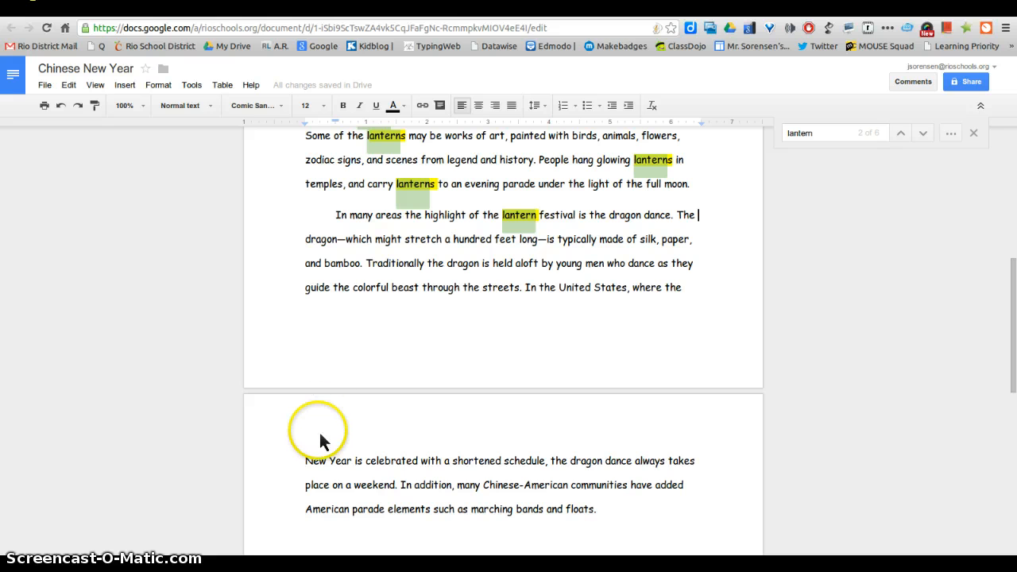
# - Add the comment 'Happy Chinese New Year' to the words 'New Year'
pyautogui.moveTo(314, 464); pyautogui.dragTo(352, 469)
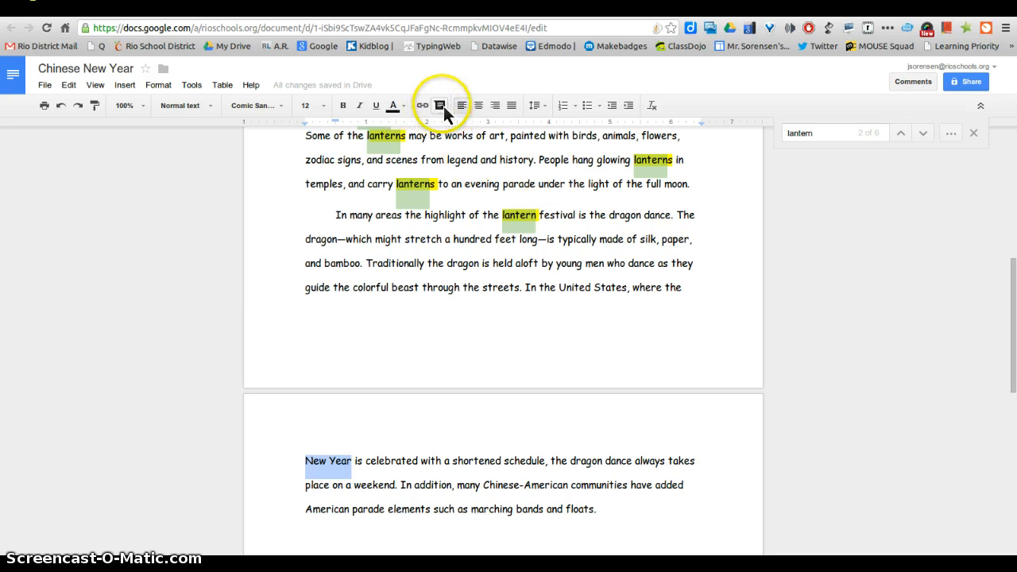
pyautogui.hotkey('ctrl', 'alt', 'm')
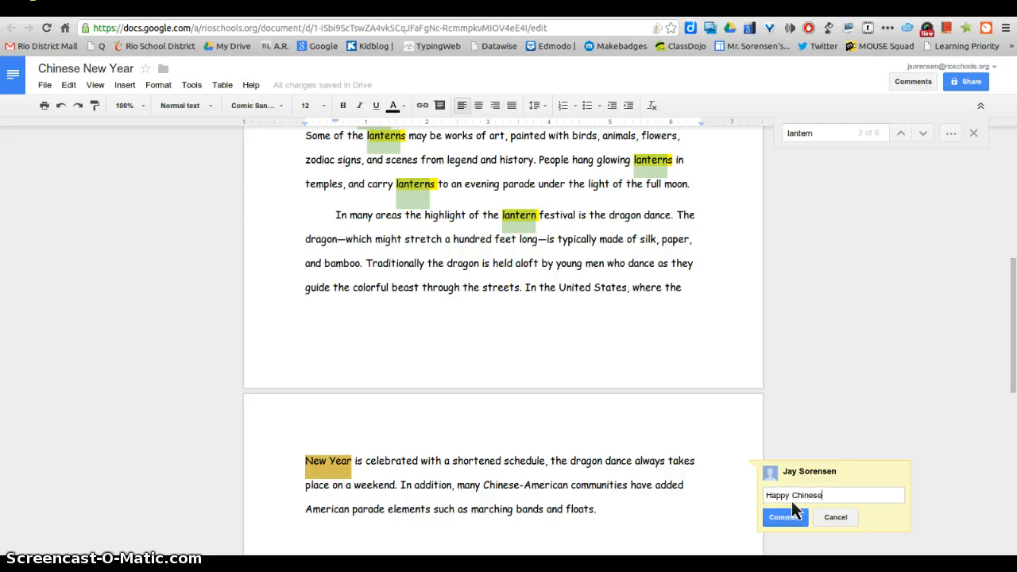
pyautogui.write('New Year')
pyautogui.click(784, 521)
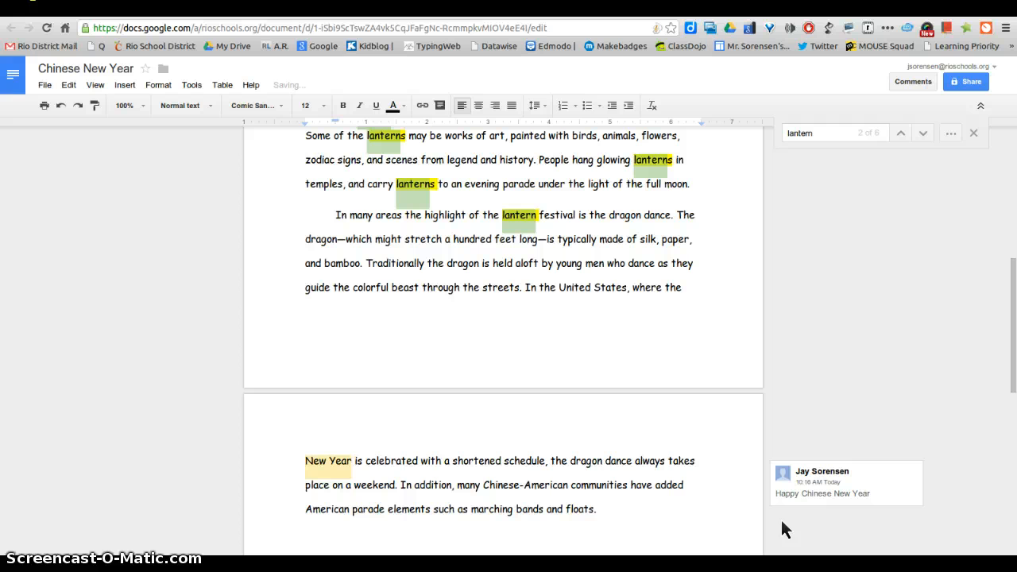
pyautogui.click(741, 518)
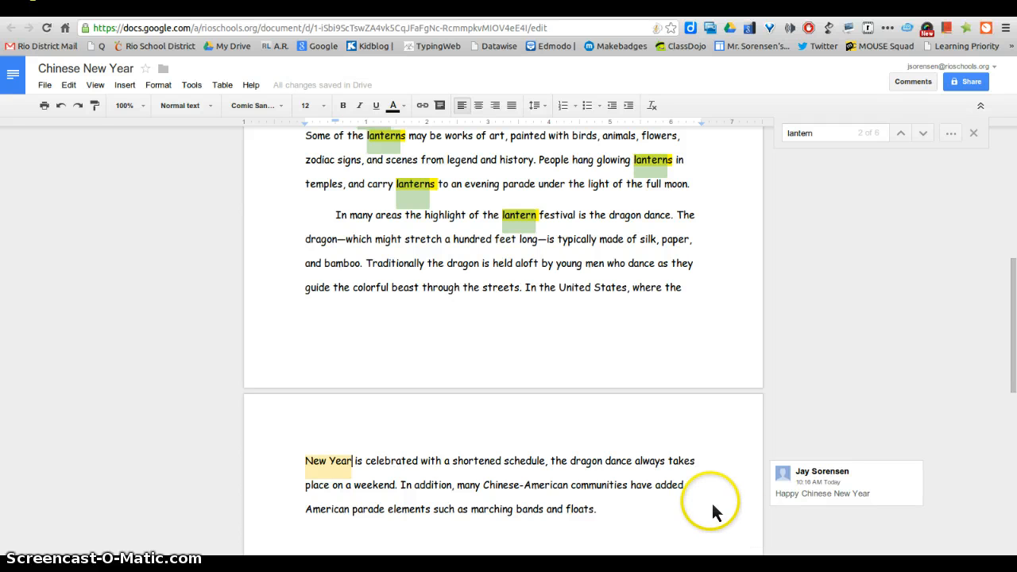
# - Start a link on 'dragon dance' and copy the Wikipedia Dragon_dance URL from the instructions document
pyautogui.moveTo(609, 215); pyautogui.dragTo(674, 223)
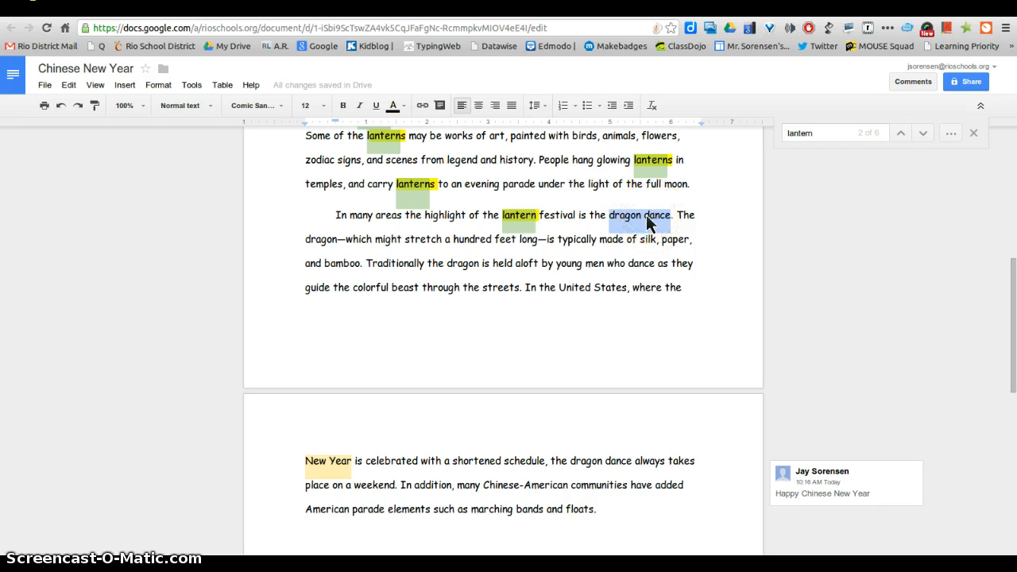
pyautogui.click(423, 107)
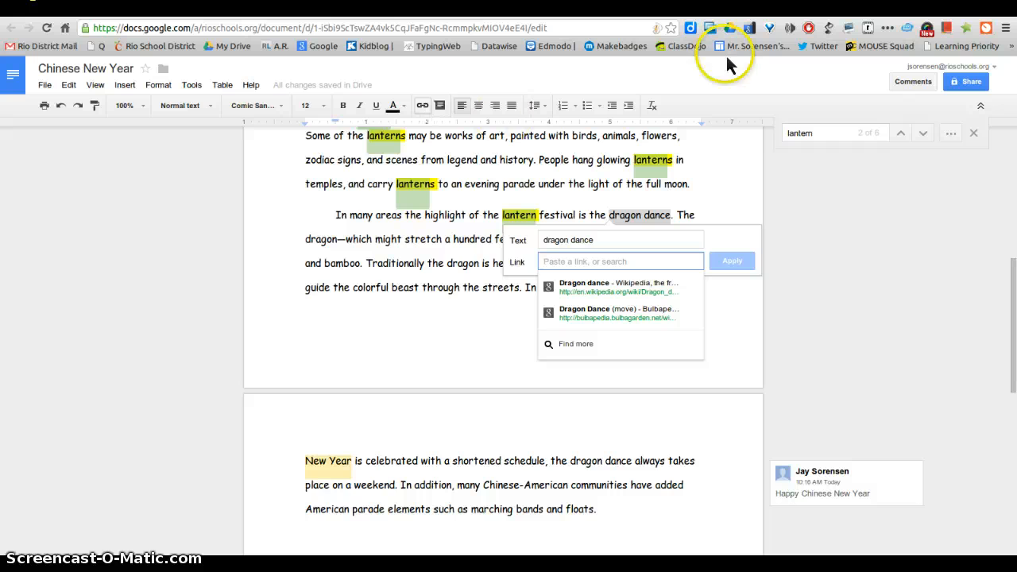
pyautogui.click(796, 5)
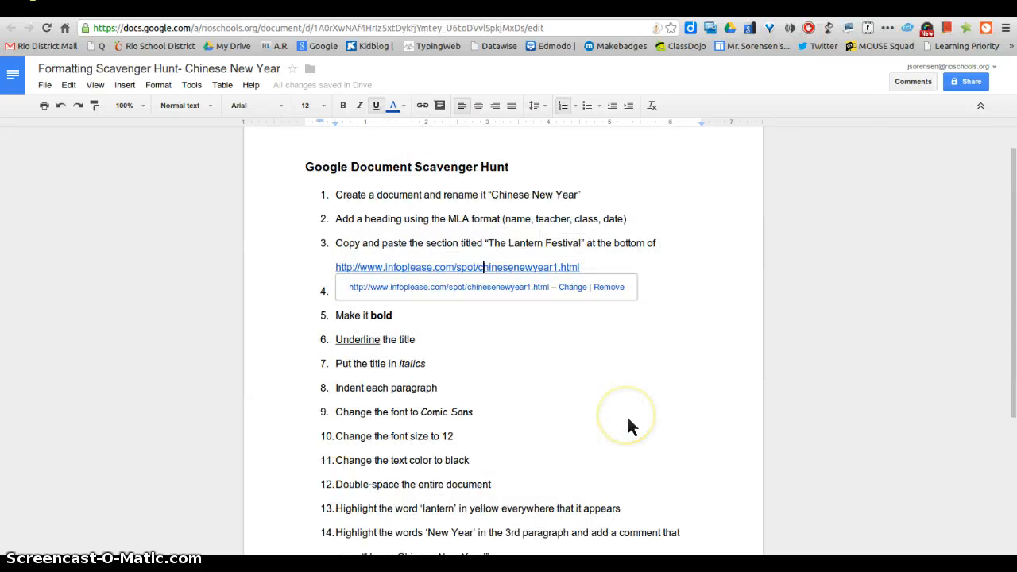
pyautogui.scroll(-3, 627, 427)
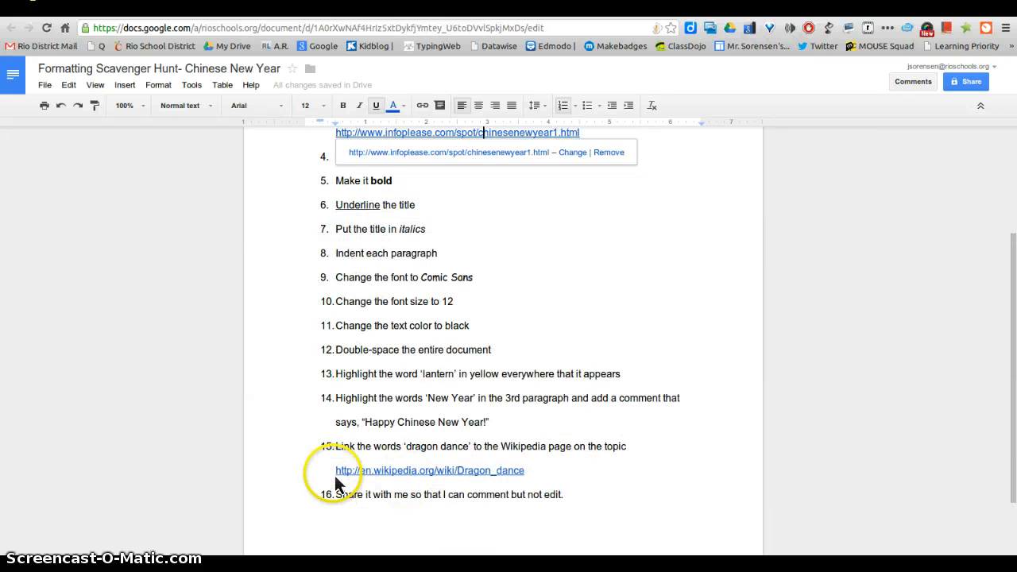
pyautogui.moveTo(337, 473); pyautogui.dragTo(349, 474)
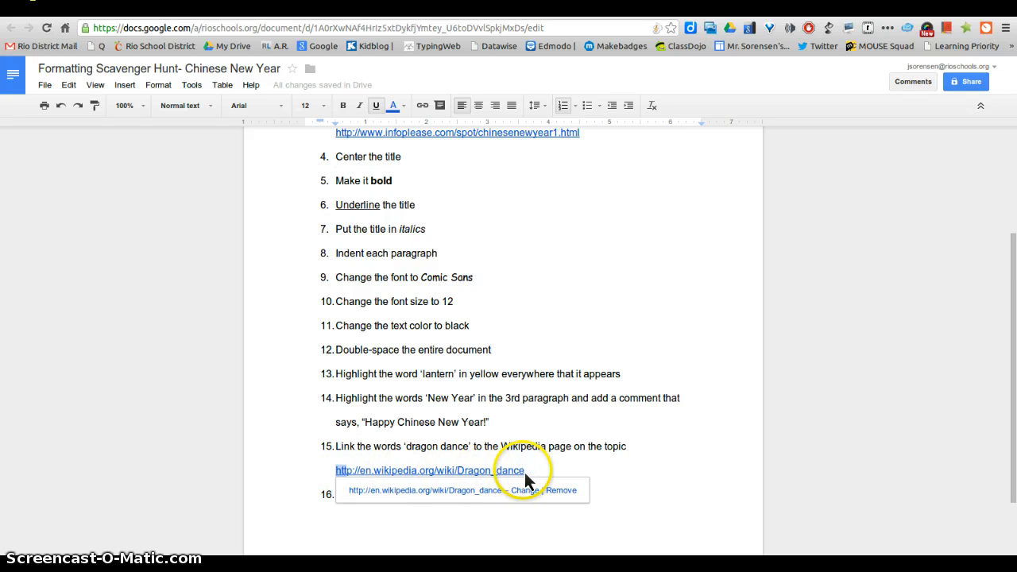
pyautogui.moveTo(524, 472); pyautogui.dragTo(524, 472)
pyautogui.hotkey('ctrl', 'c')
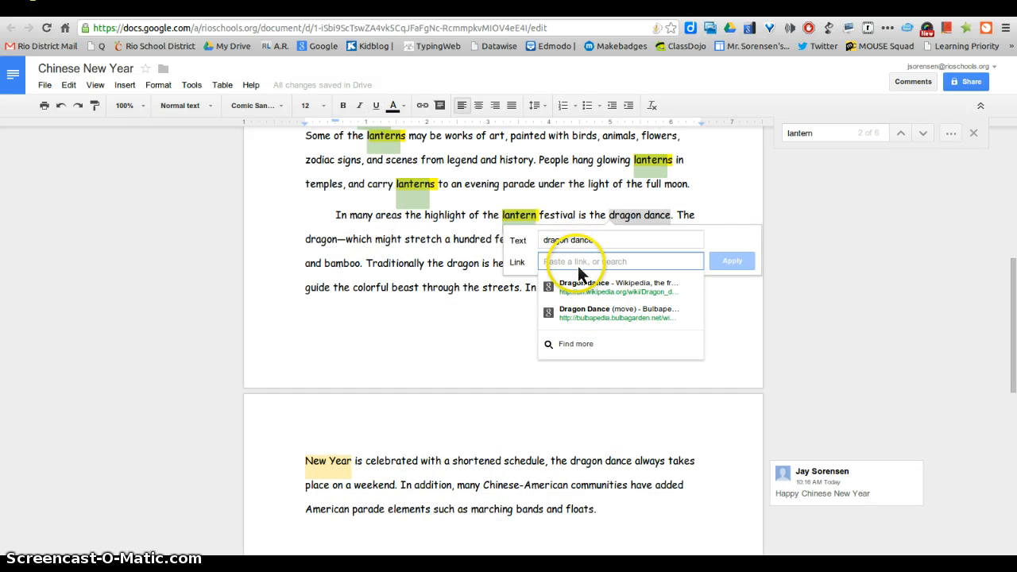
pyautogui.click(580, 270)
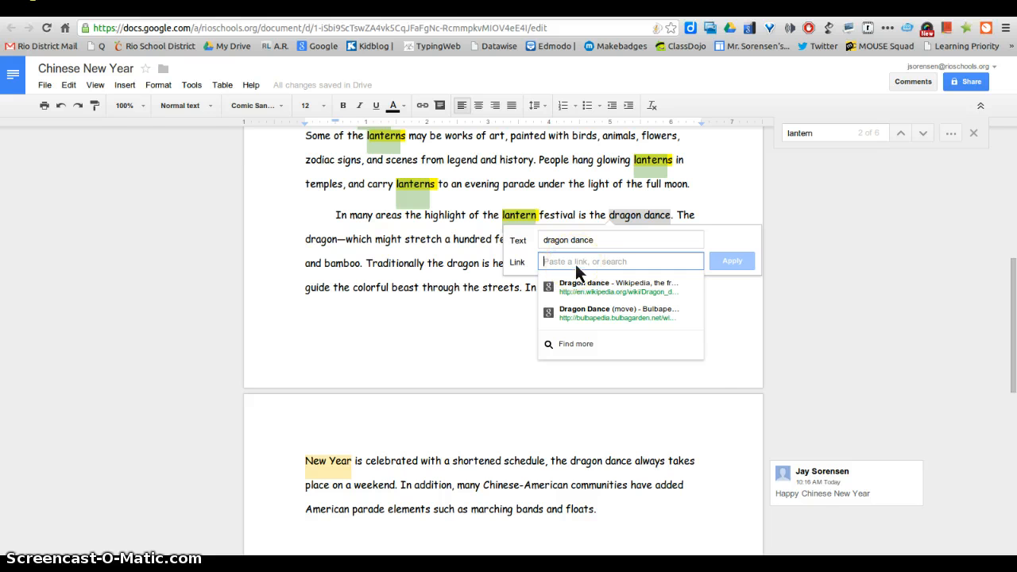
pyautogui.rightClick(578, 267)
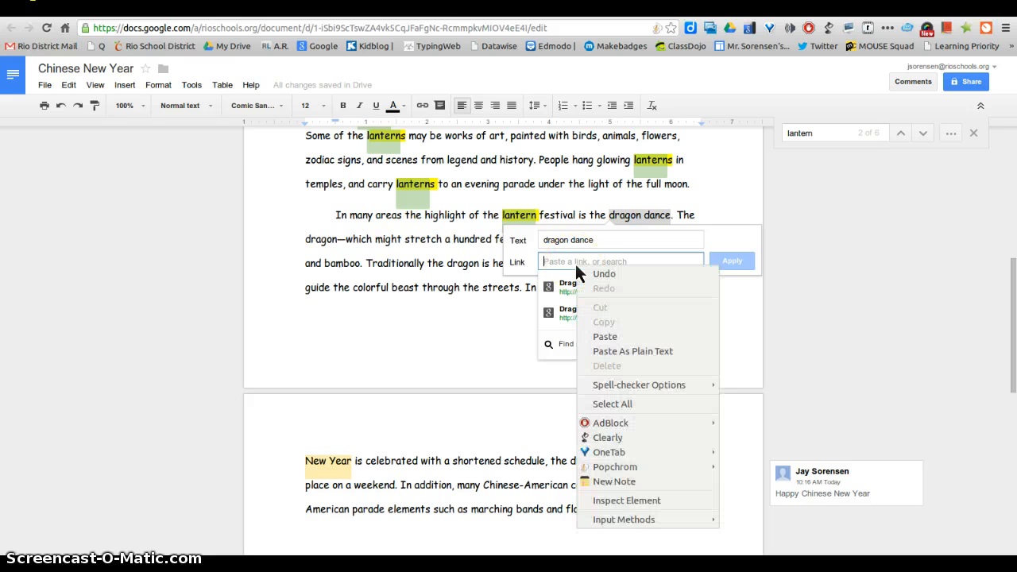
pyautogui.click(611, 336)
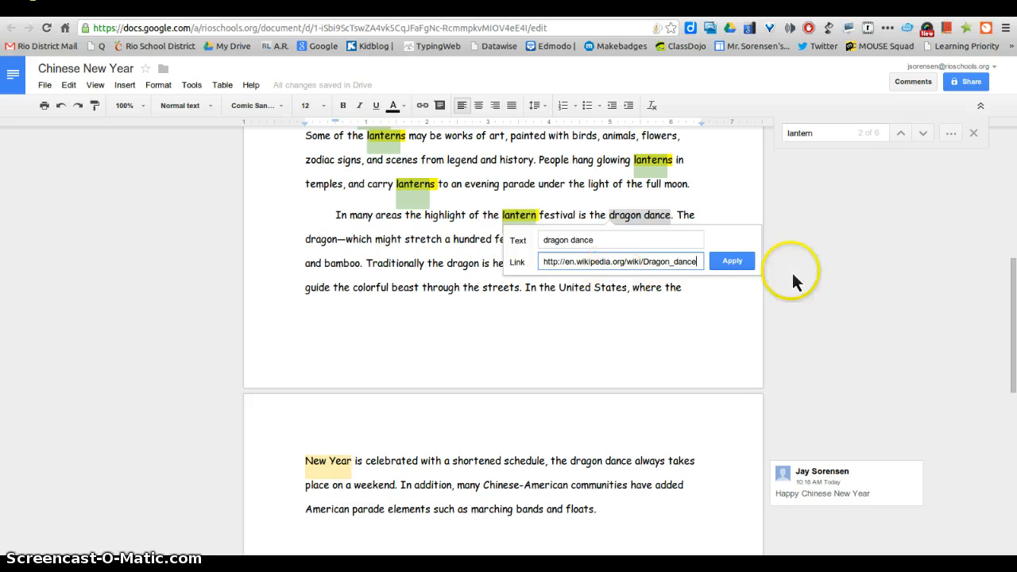
pyautogui.click(739, 264)
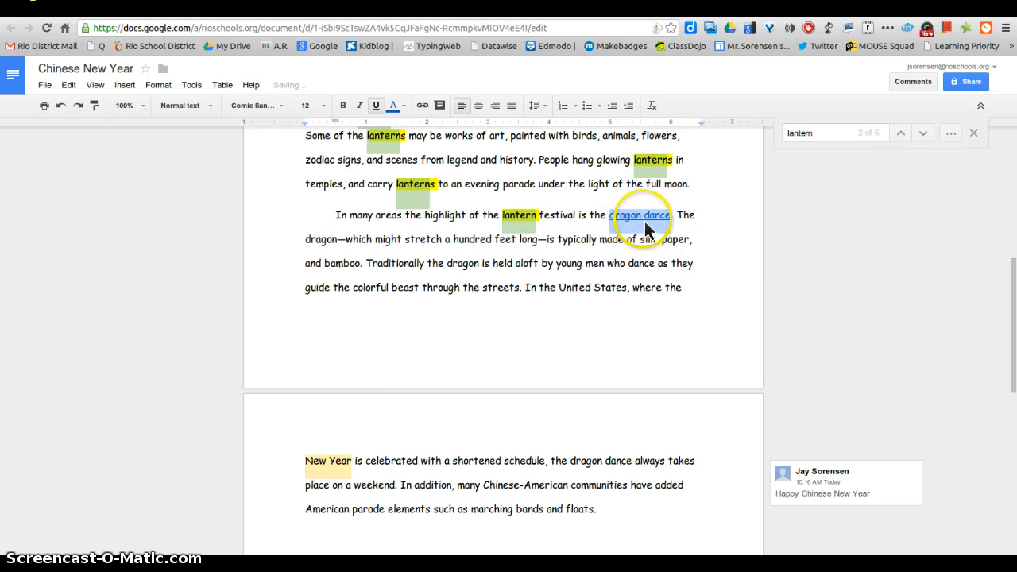
pyautogui.click(688, 221)
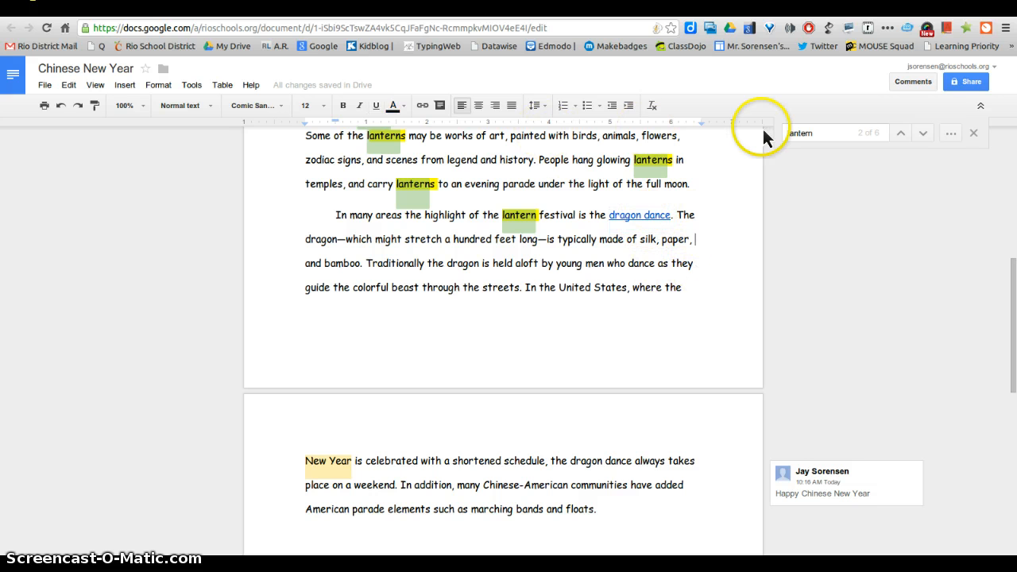
pyautogui.click(965, 83)
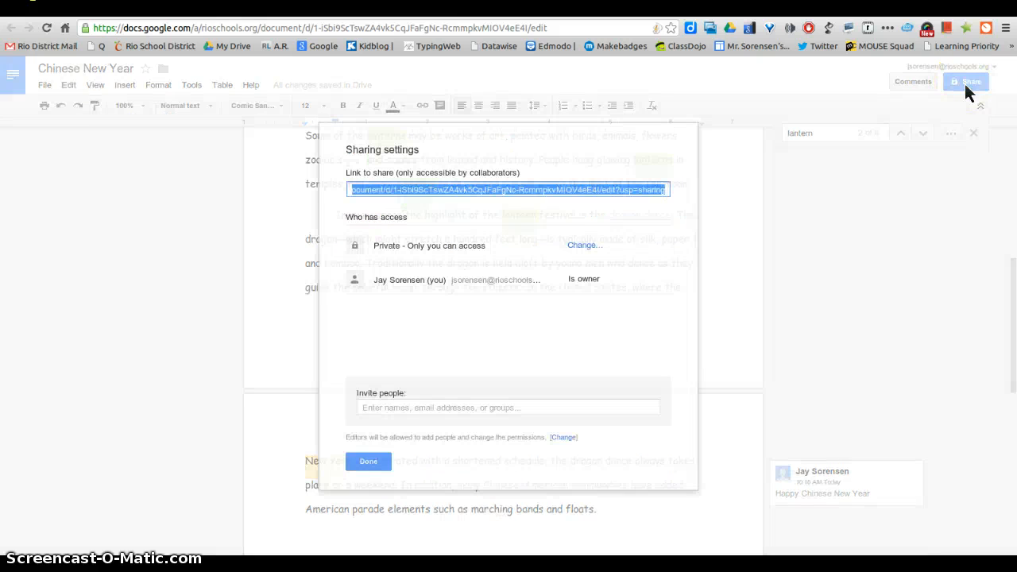
# - Invite the collaborator's contact with Can comment permission, send, and close Sharing settings
pyautogui.click(400, 409)
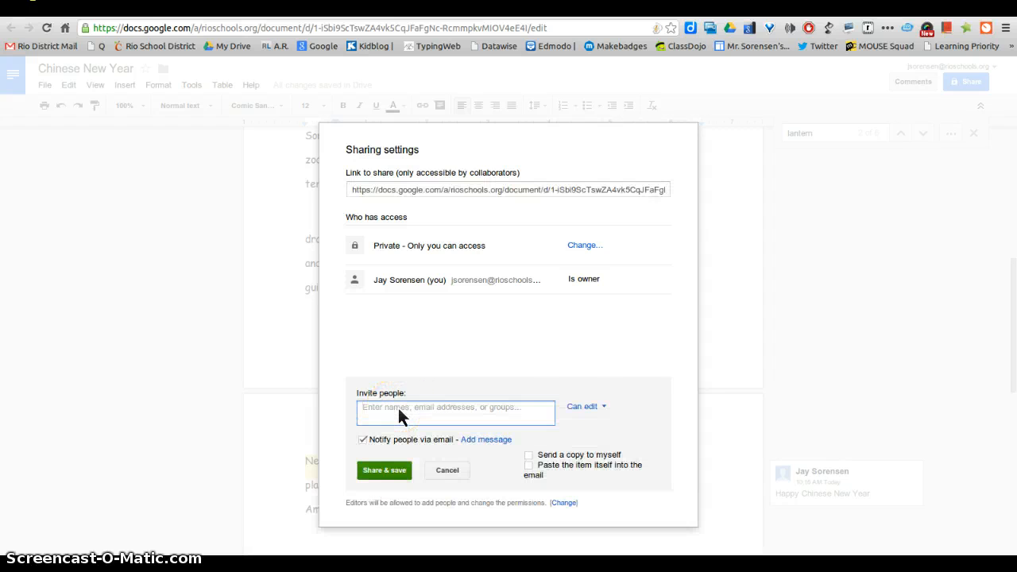
pyautogui.write('j')
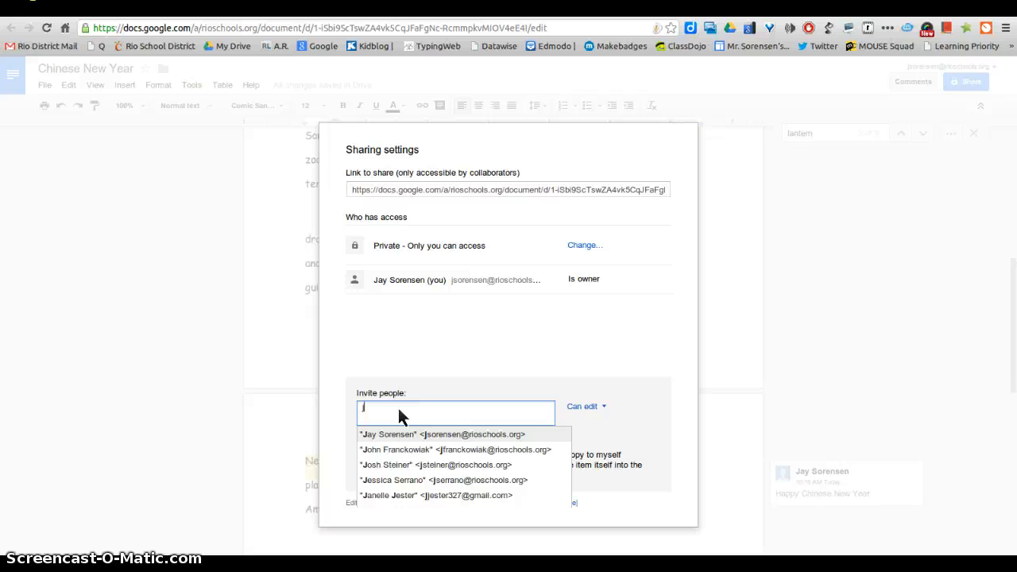
pyautogui.write('so')
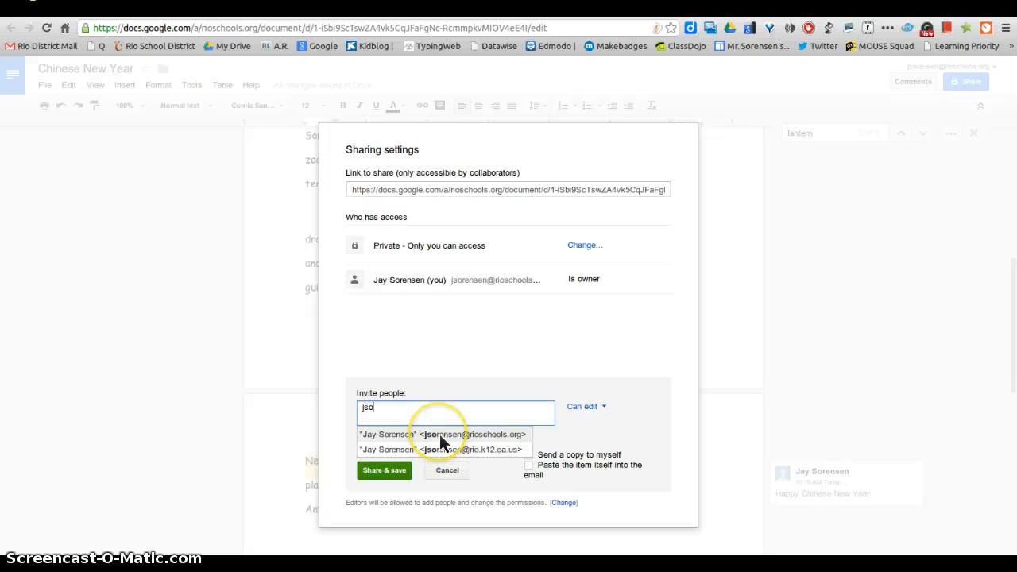
pyautogui.click(440, 436)
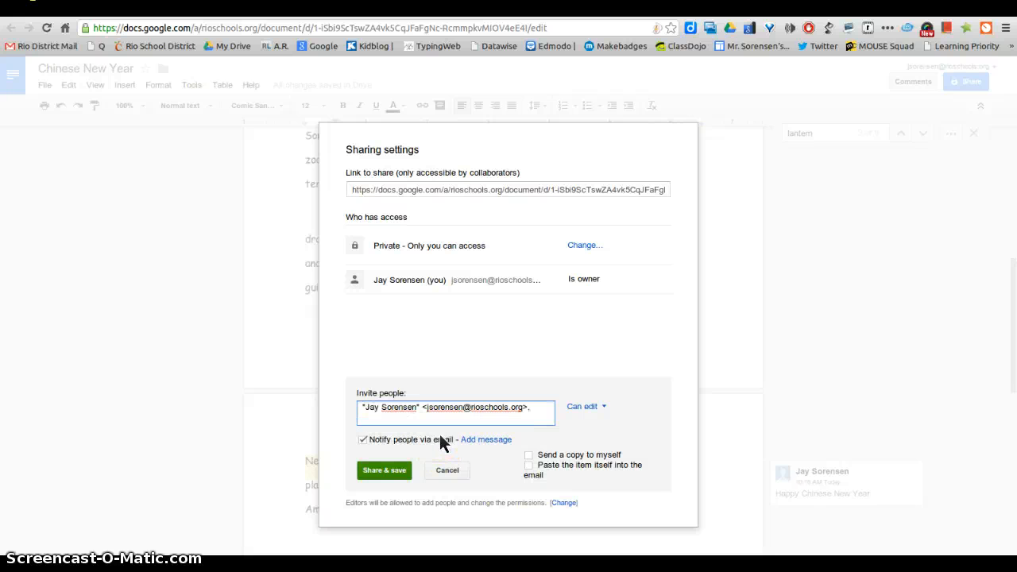
pyautogui.click(604, 408)
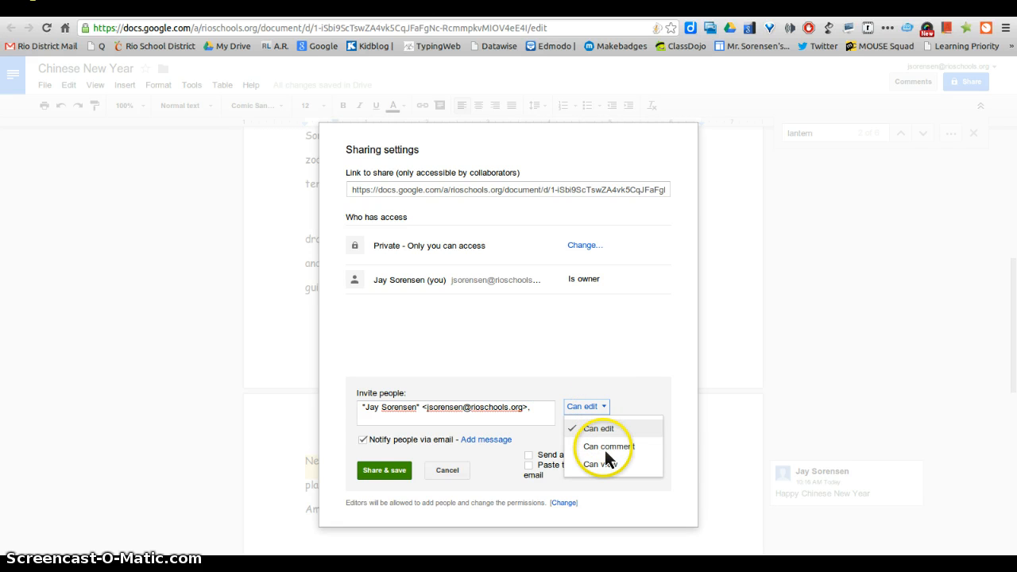
pyautogui.click(607, 448)
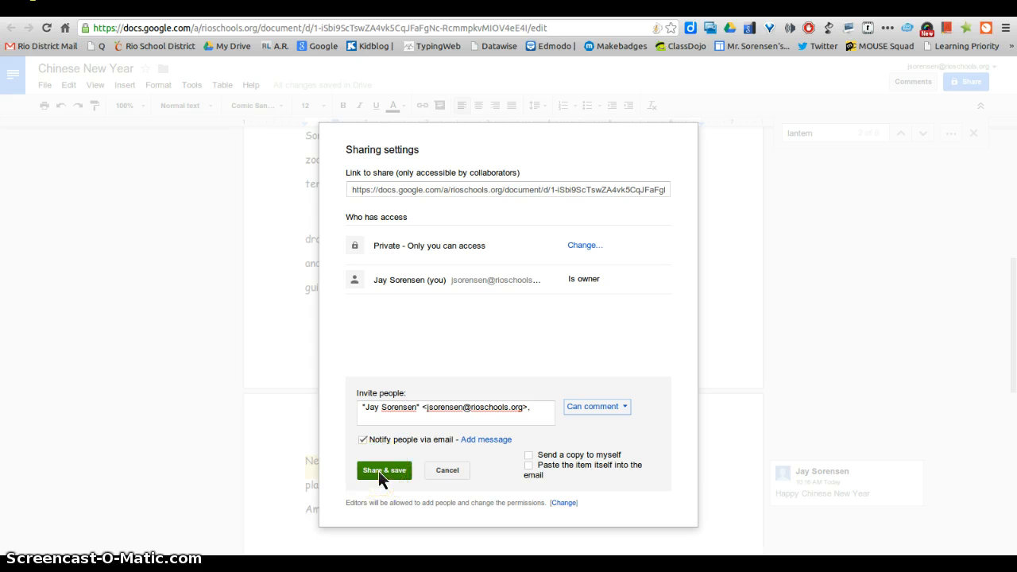
pyautogui.click(378, 470)
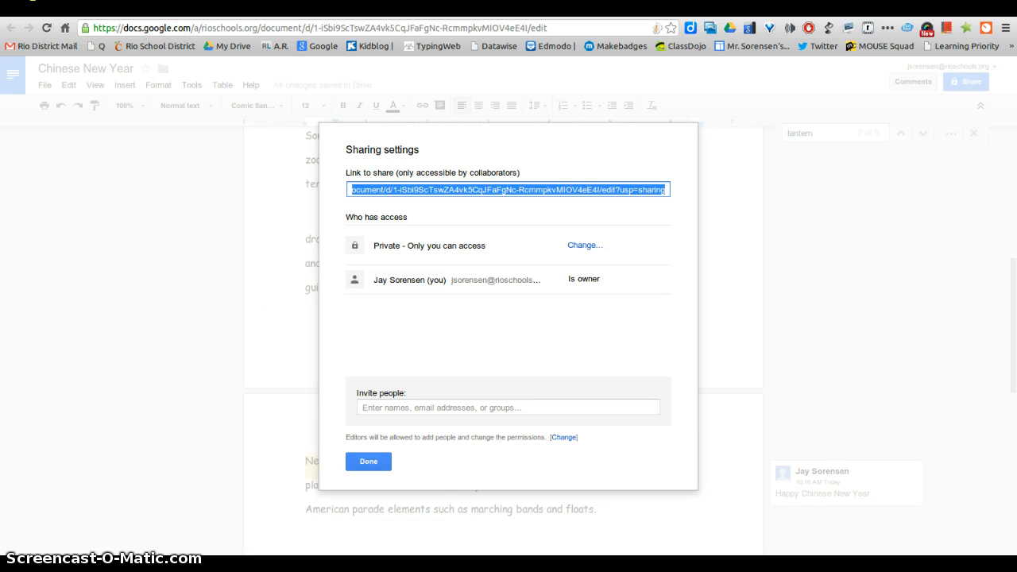
pyautogui.click(357, 461)
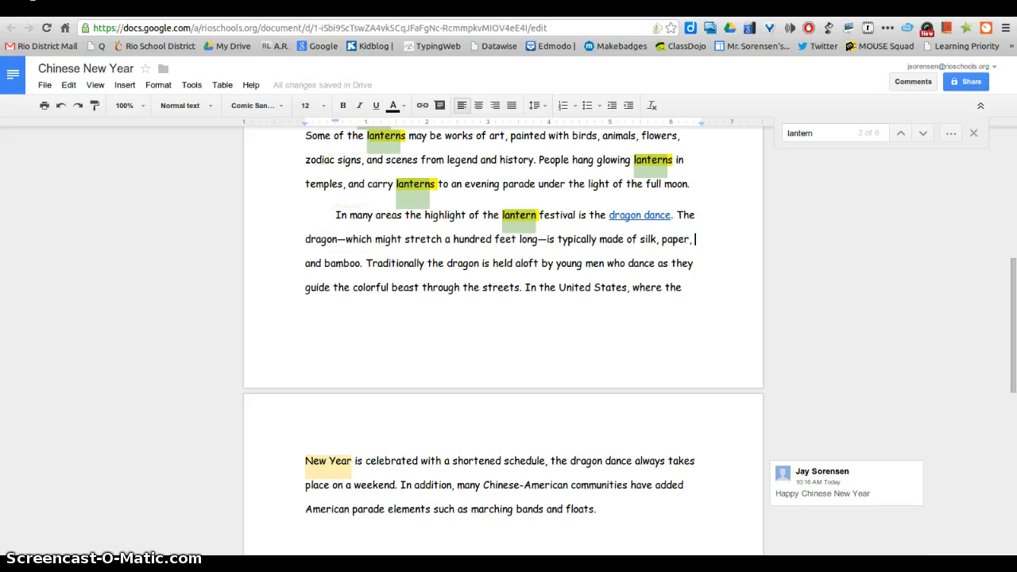